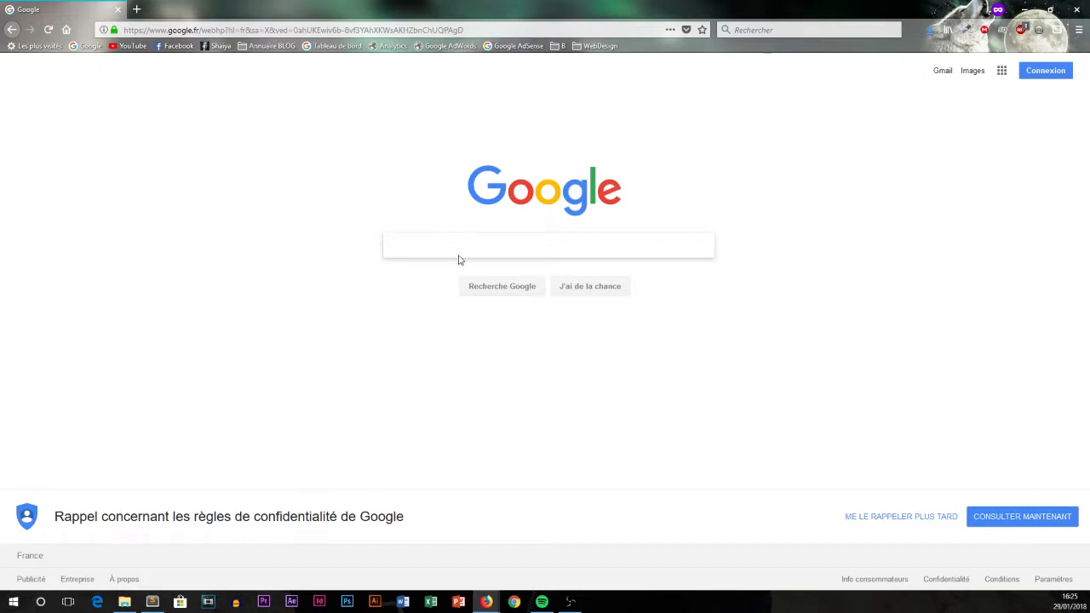
# Search Google for 'caf' to show the Caisse d'Allocations Familiales du Haut-Rhin panel.
pyautogui.write('caf')
pyautogui.press('Return')
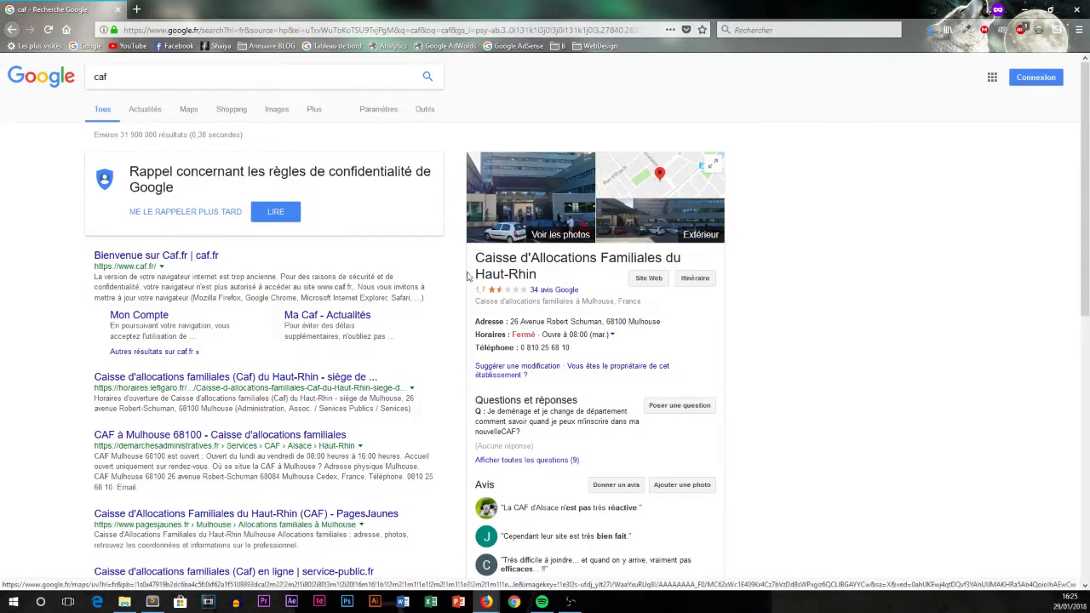
pyautogui.moveTo(475, 256); pyautogui.dragTo(575, 281)
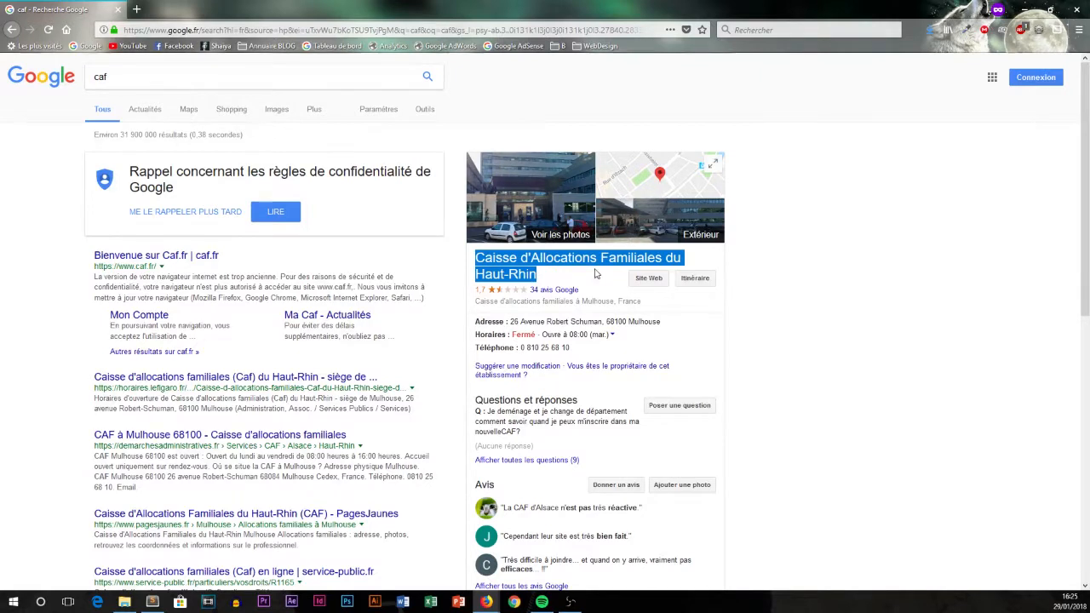
pyautogui.moveTo(472, 292); pyautogui.dragTo(530, 292)
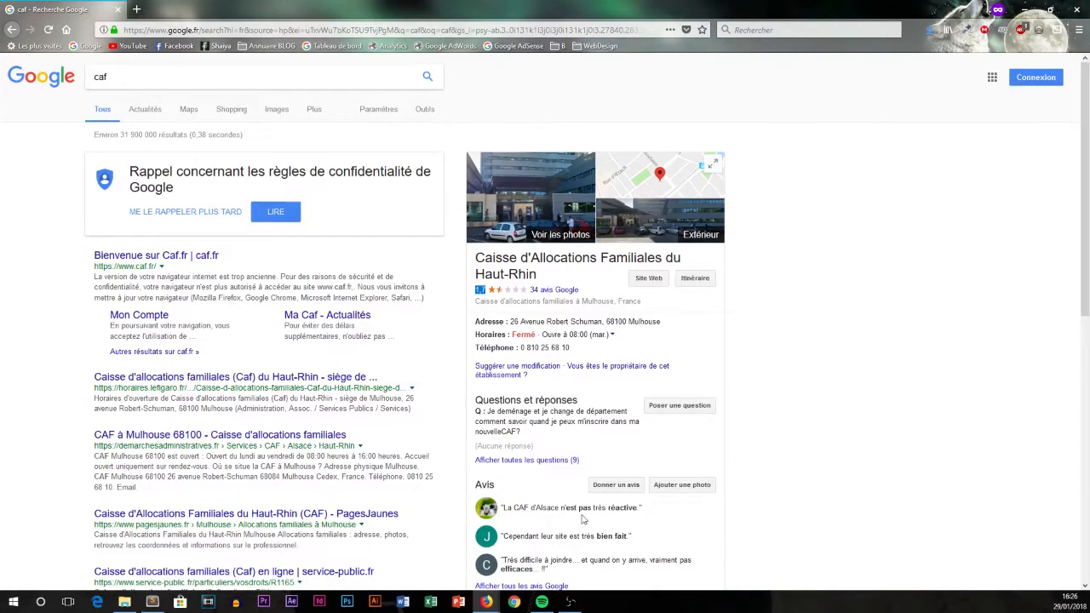
pyautogui.click(597, 291)
pyautogui.moveTo(472, 322); pyautogui.dragTo(508, 322)
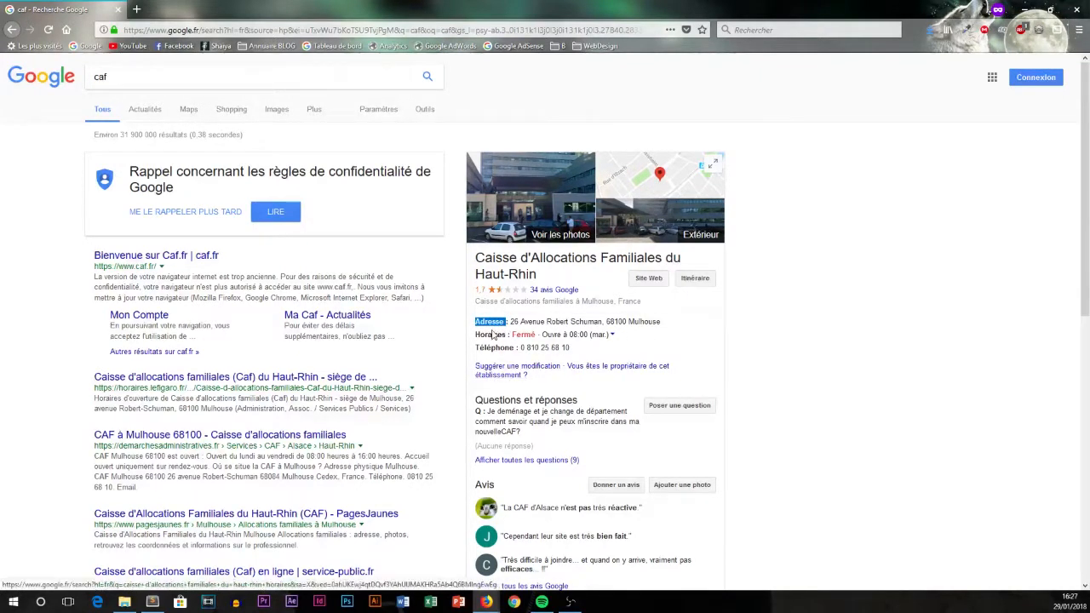
pyautogui.click(613, 337)
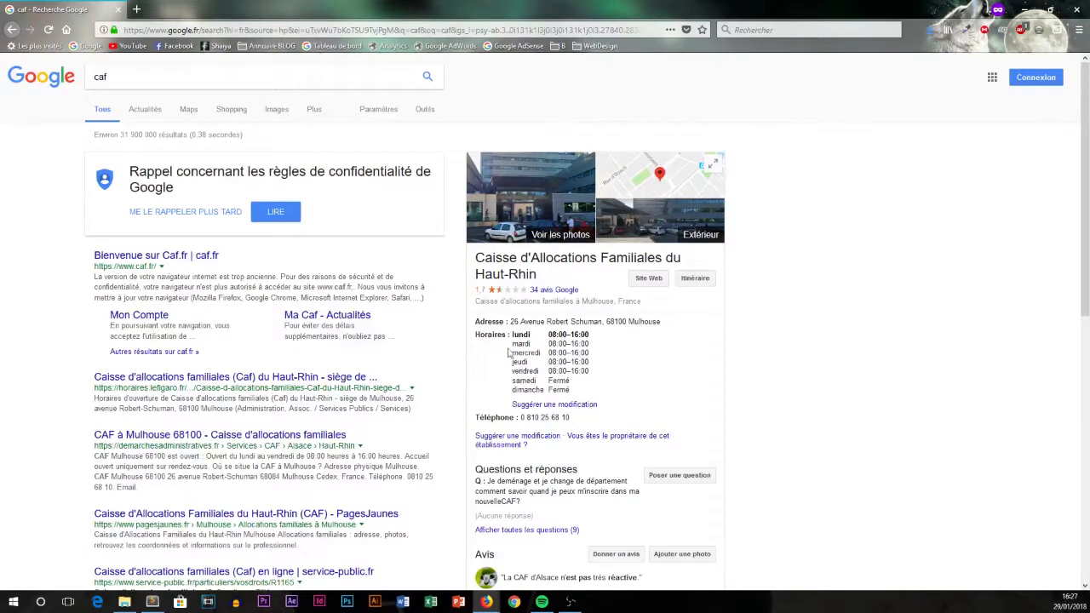
pyautogui.moveTo(474, 334); pyautogui.dragTo(579, 390)
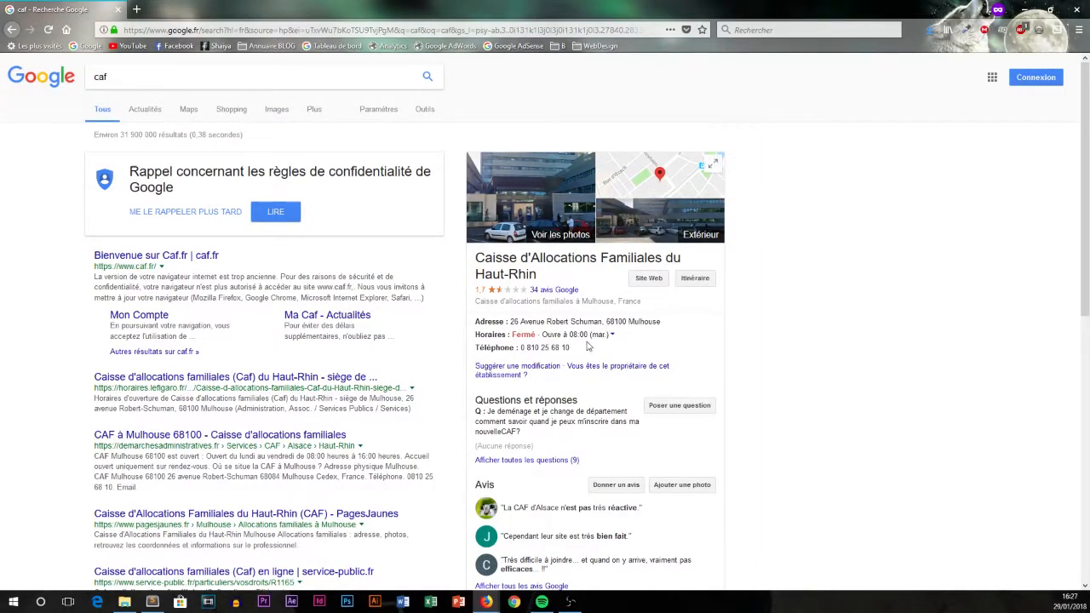
pyautogui.moveTo(574, 348); pyautogui.dragTo(476, 348)
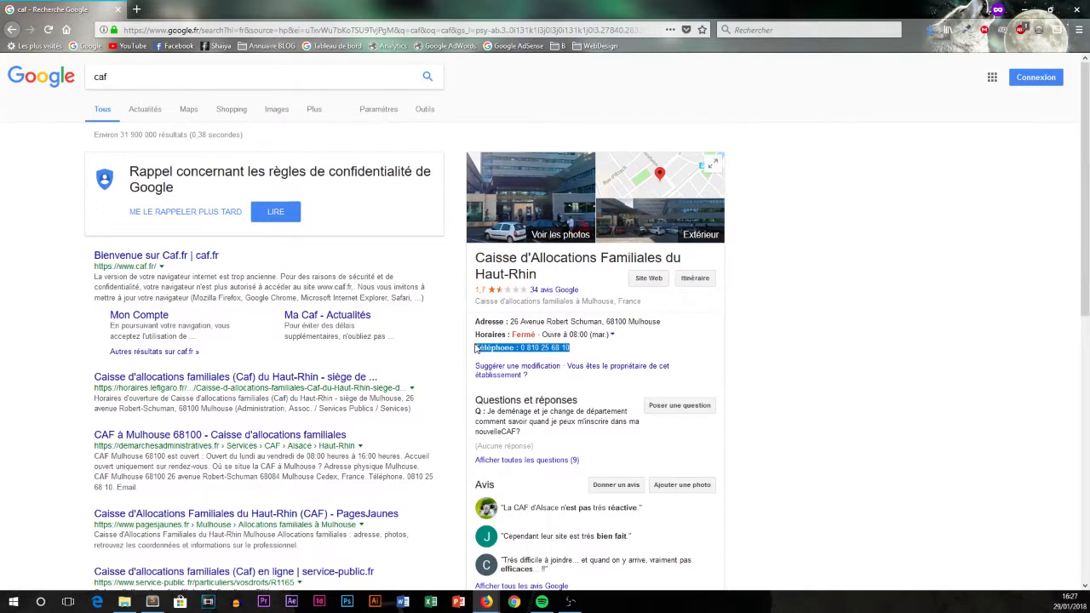
pyautogui.click(466, 358)
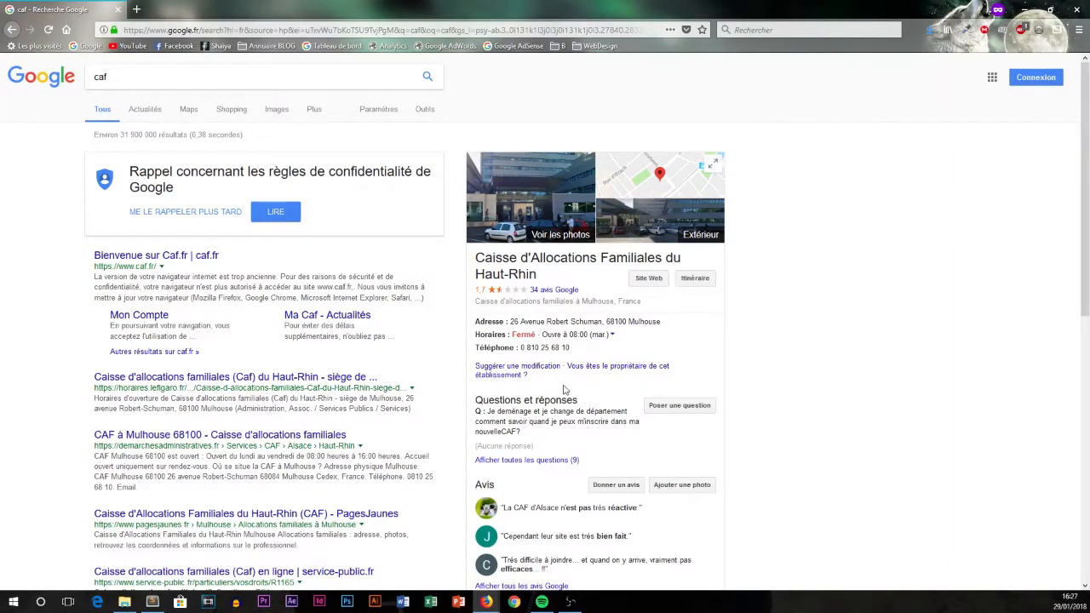
pyautogui.scroll(-1, 584, 397)
pyautogui.scroll(-1, 585, 447)
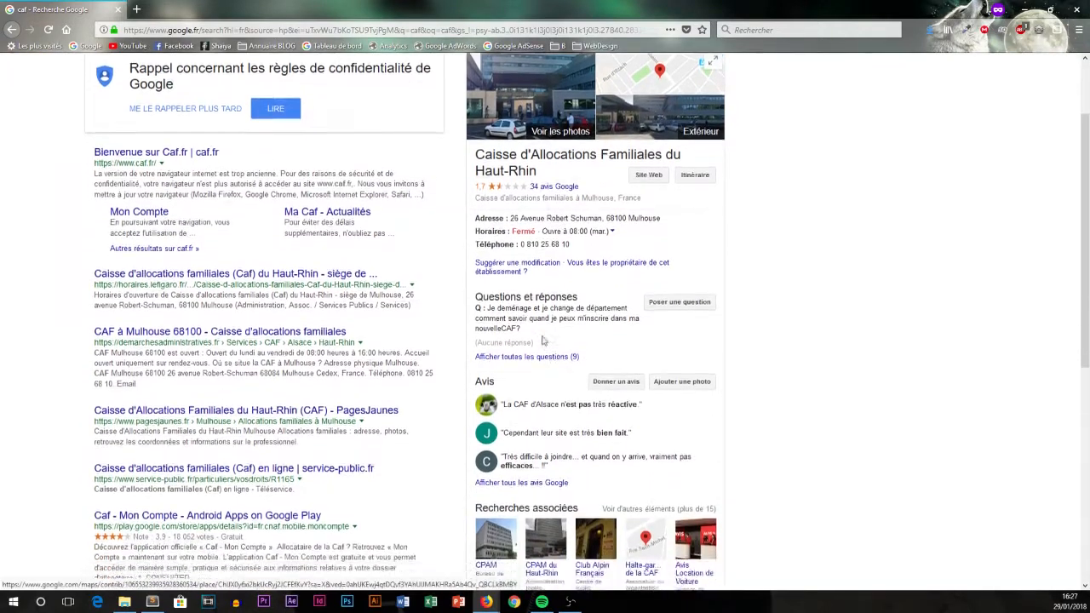
pyautogui.moveTo(482, 271); pyautogui.dragTo(535, 271)
pyautogui.click(601, 292)
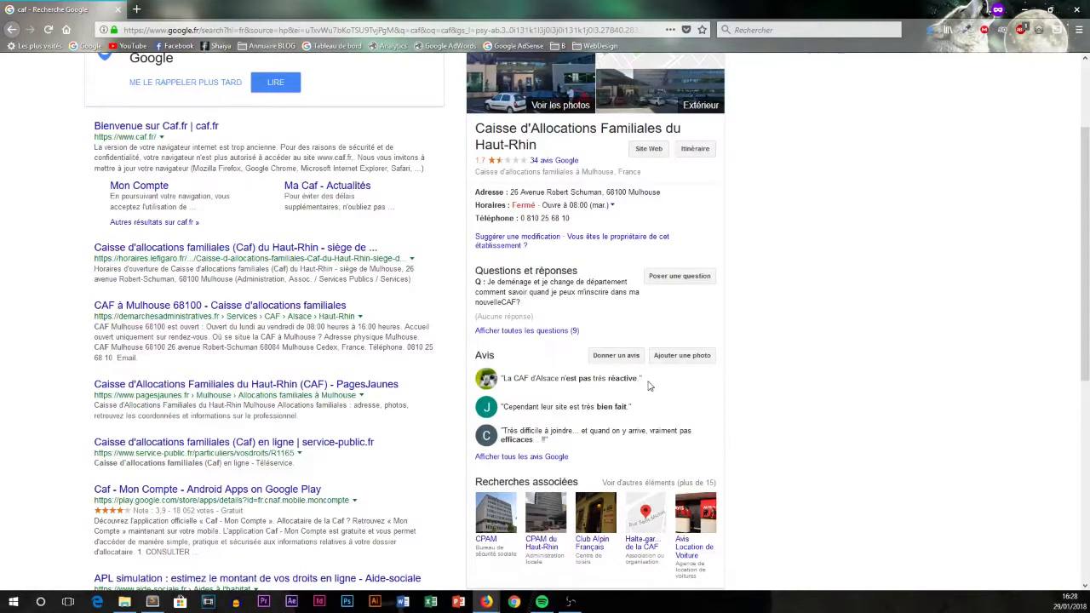
pyautogui.scroll(-1, 638, 426)
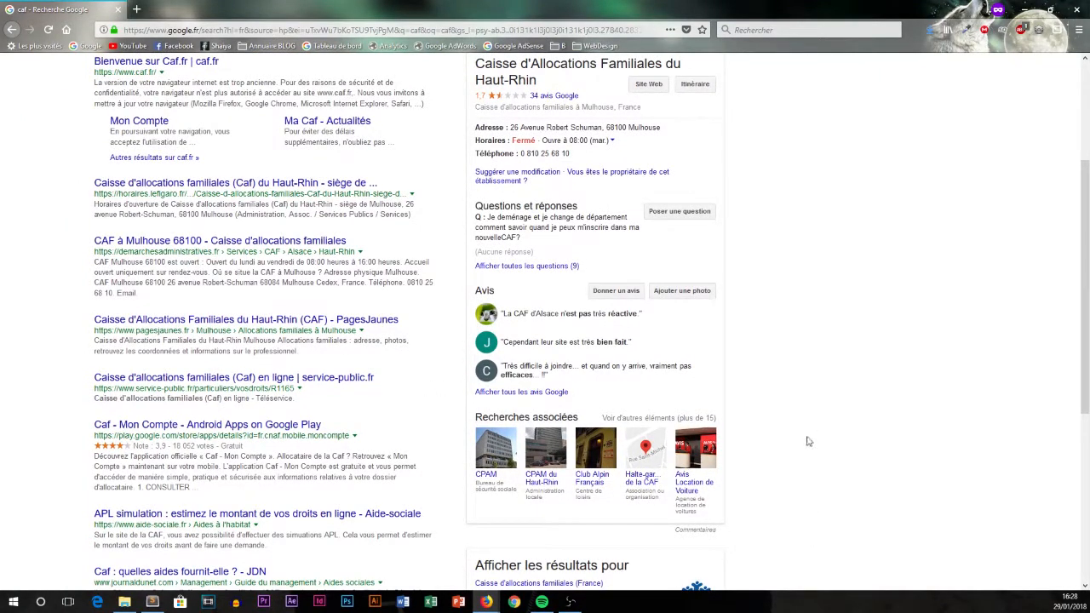
pyautogui.scroll(3, 808, 442)
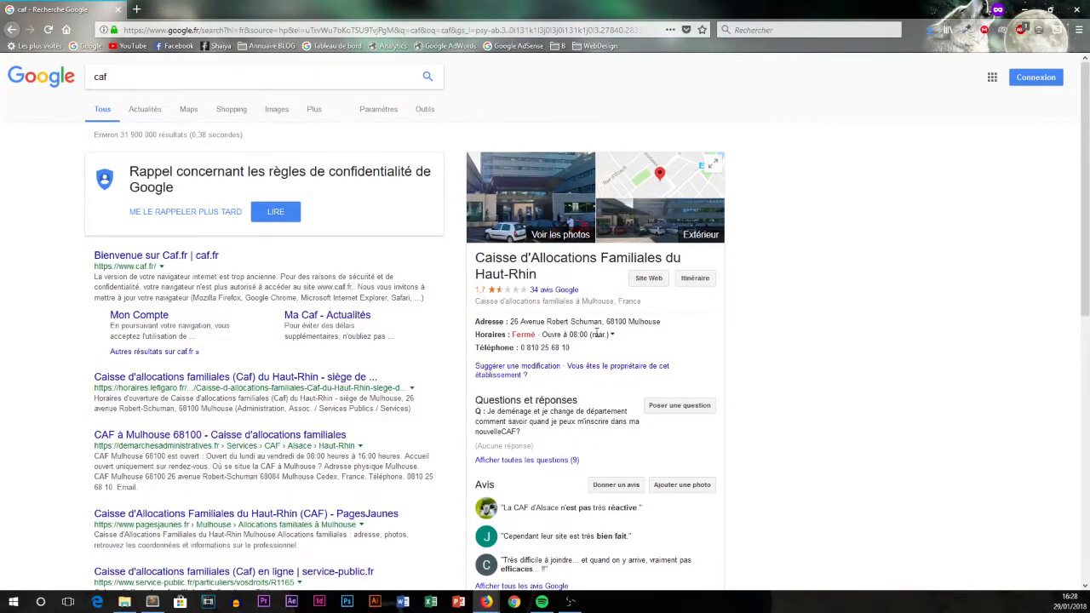
pyautogui.doubleClick(111, 75)
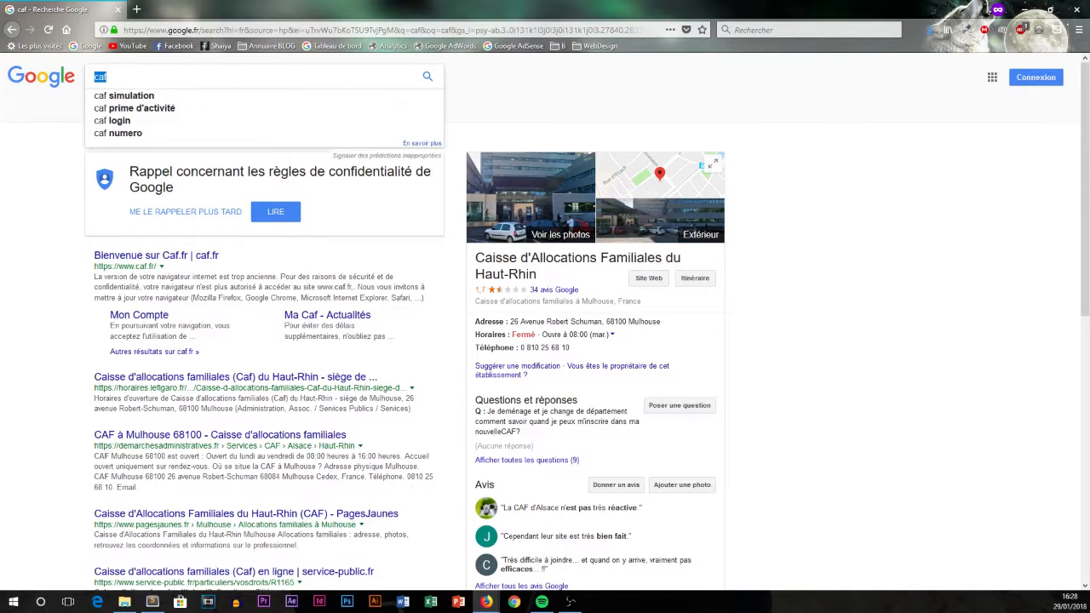
# Search 'google my business' and start a new listing from the official Google My Business page.
pyautogui.write('google m')
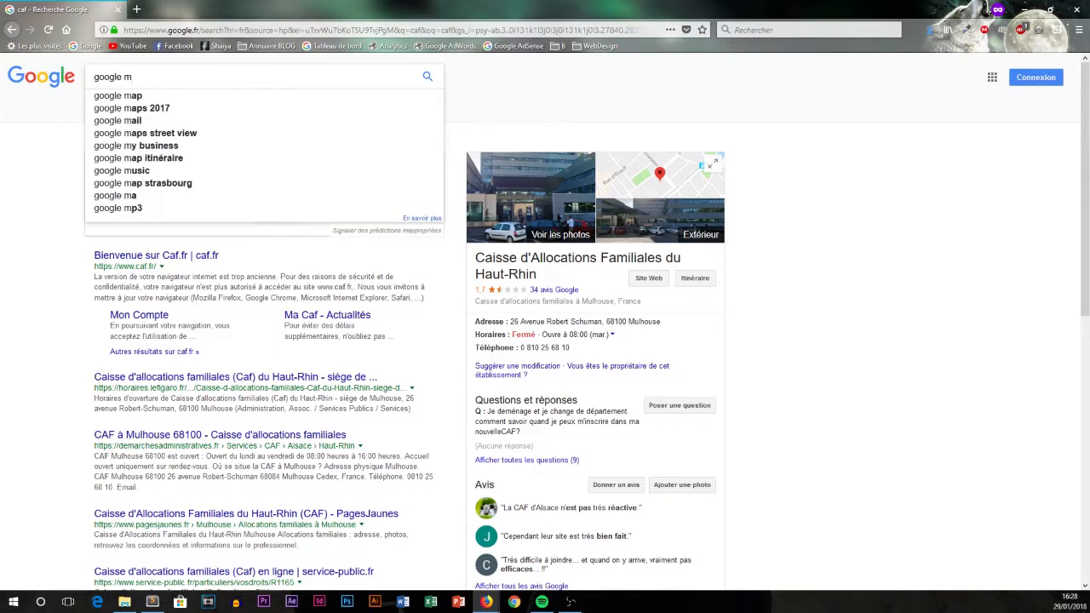
pyautogui.write('y business')
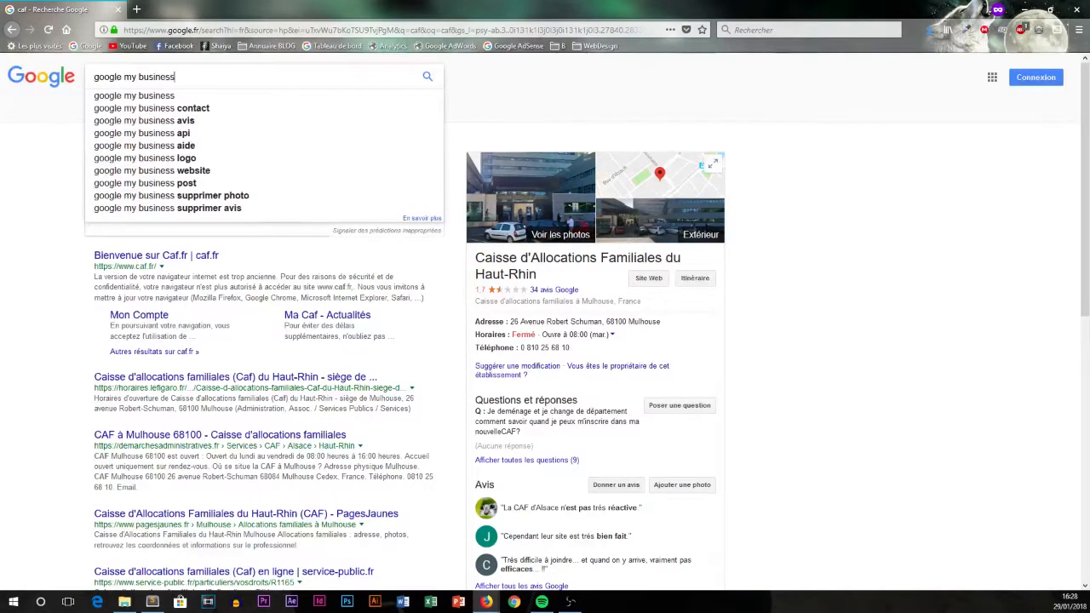
pyautogui.press('Return')
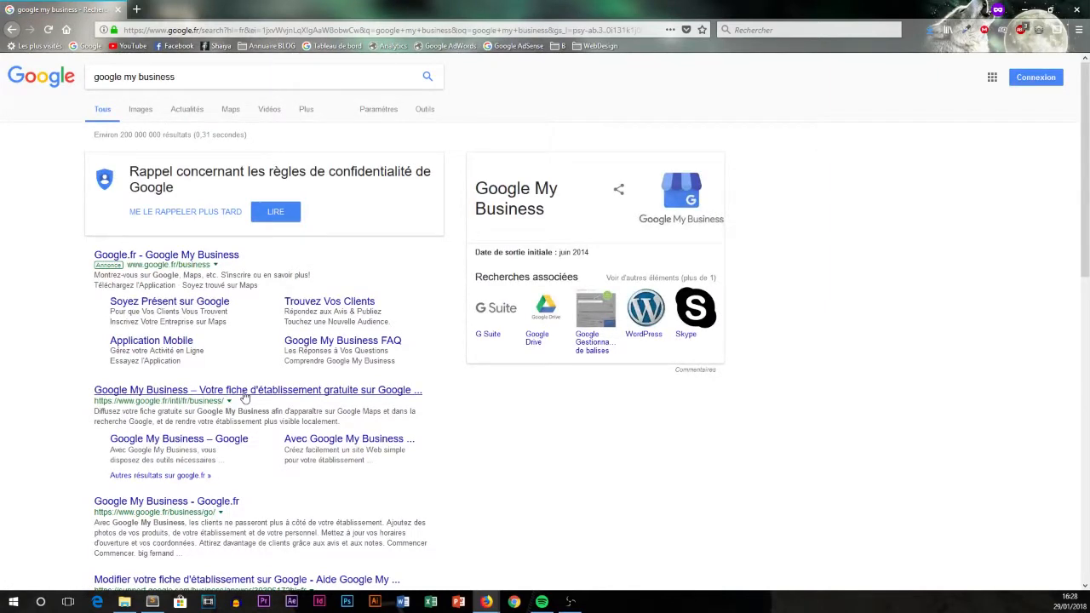
pyautogui.click(252, 393)
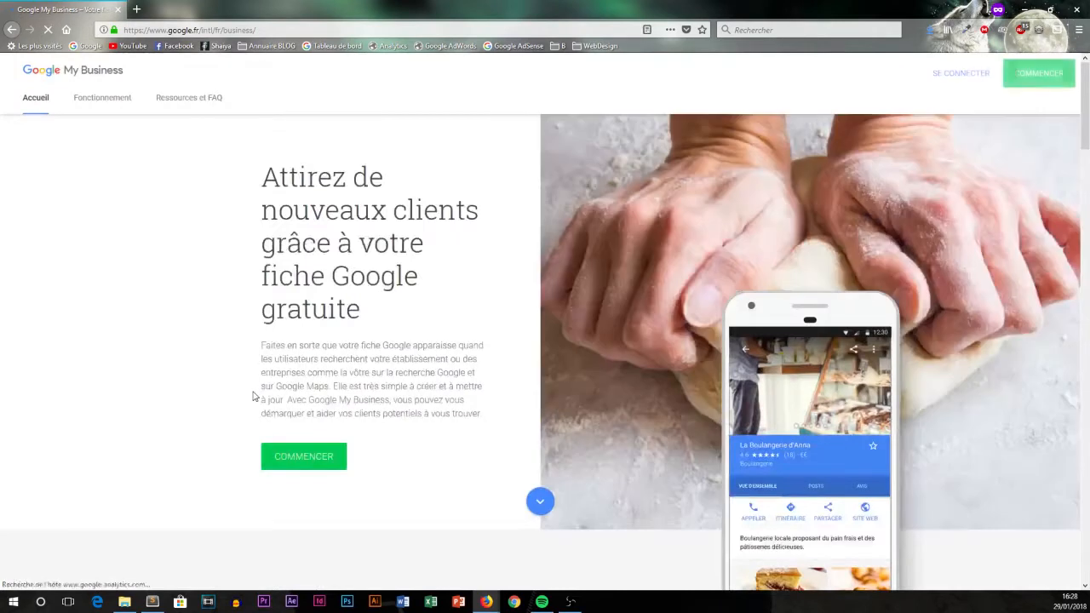
pyautogui.click(307, 458)
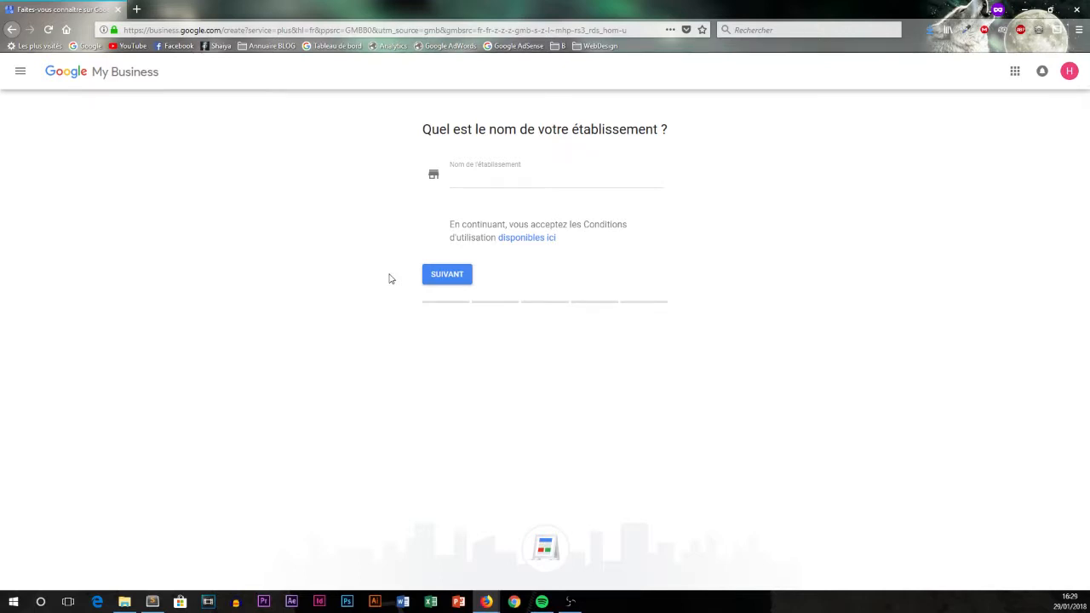
# Enter 'Hacking SEO' as the business name and continue to the location step.
pyautogui.click(492, 184)
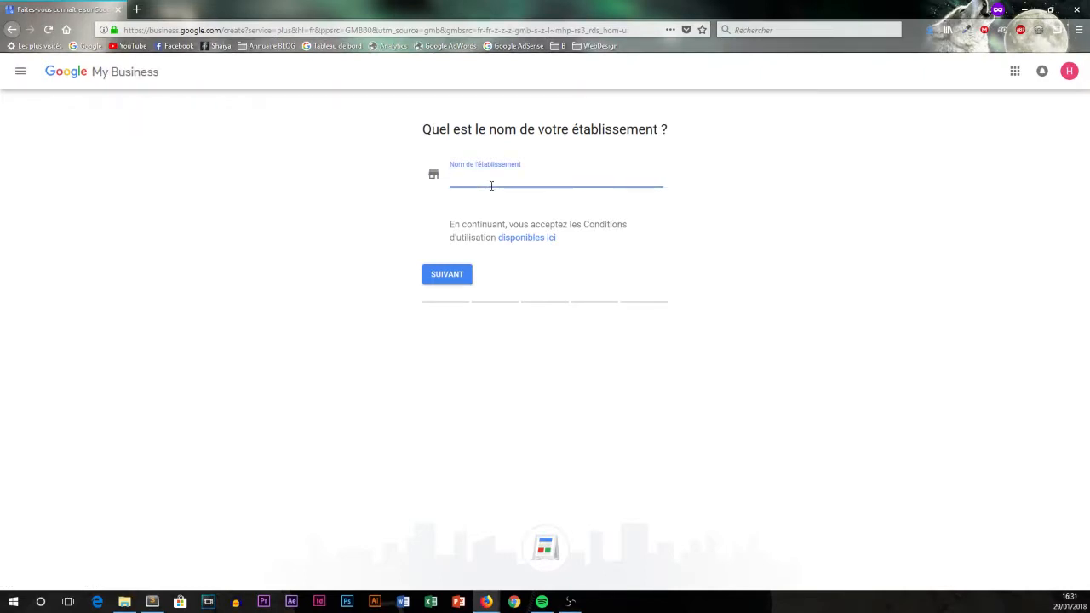
pyautogui.write('Hacking SEO')
pyautogui.moveTo(514, 173); pyautogui.dragTo(420, 178)
pyautogui.click(394, 261)
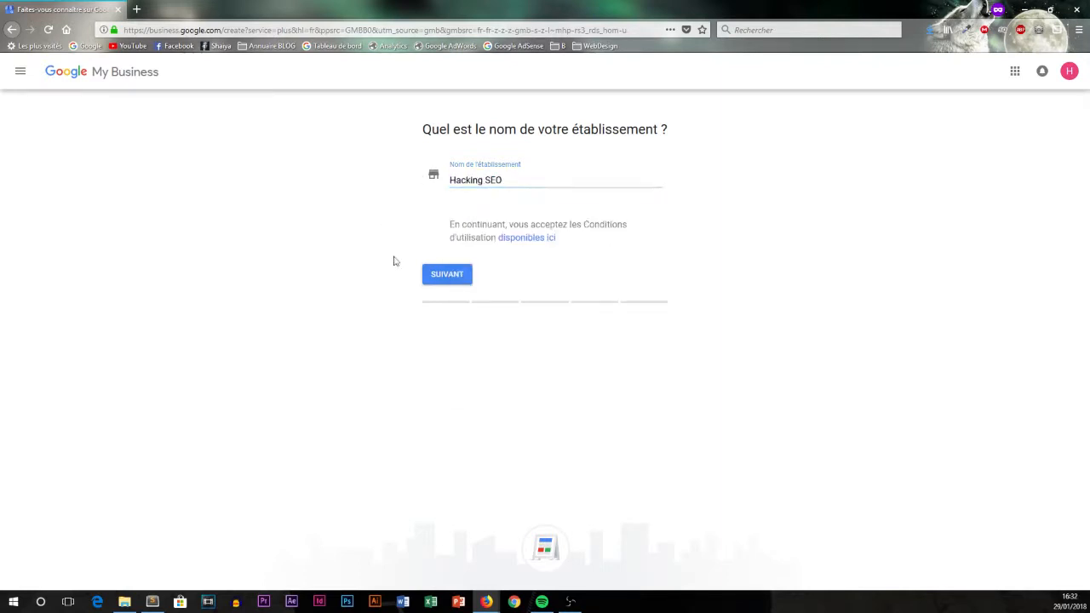
pyautogui.click(445, 275)
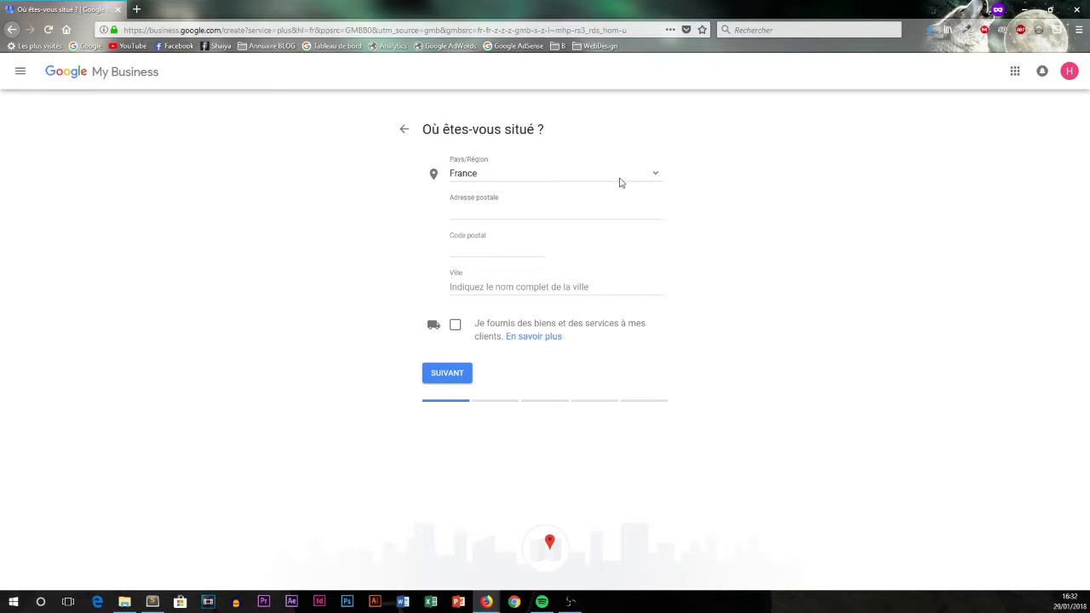
pyautogui.click(487, 213)
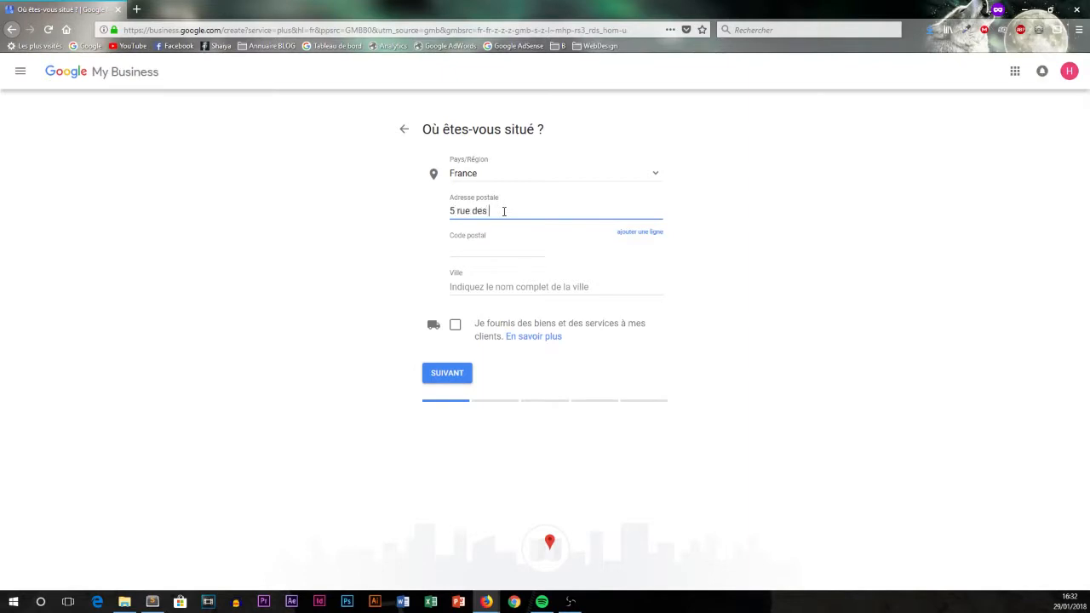
pyautogui.press('Tab')
pyautogui.press('Tab')
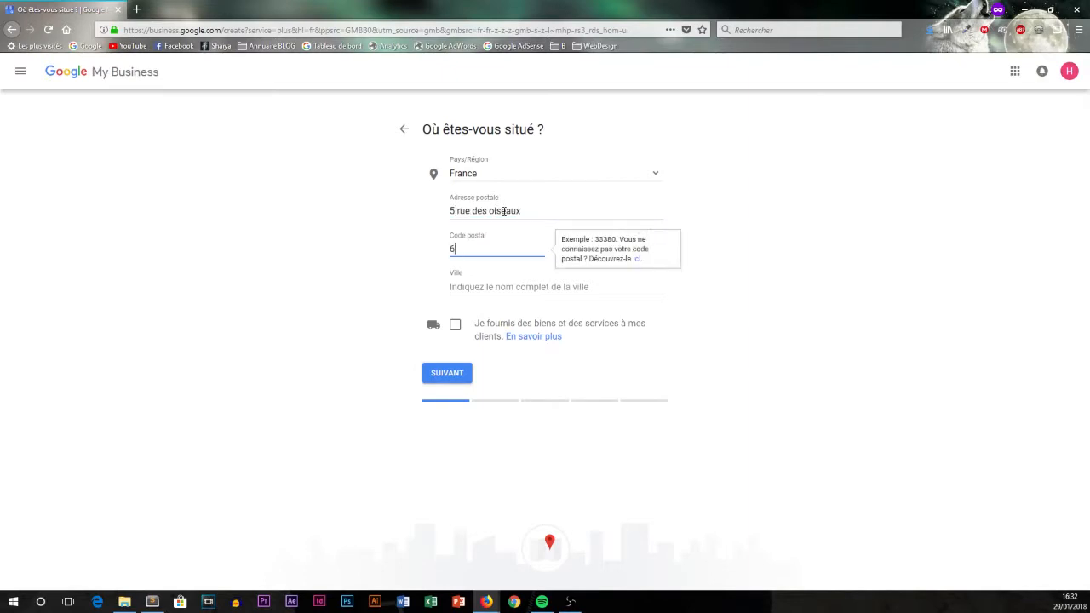
pyautogui.press('Tab')
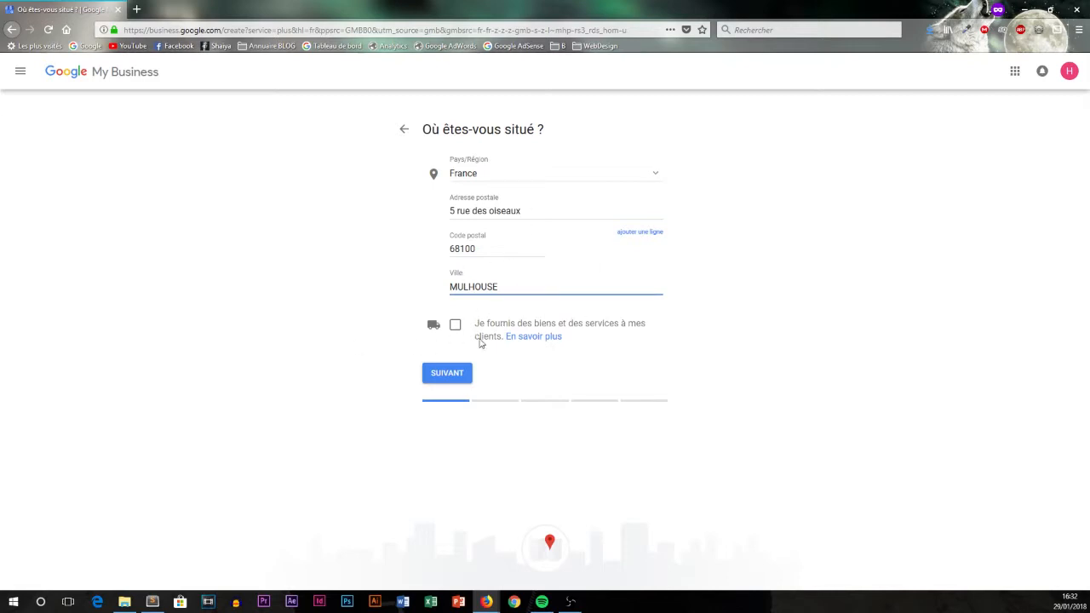
pyautogui.click(451, 368)
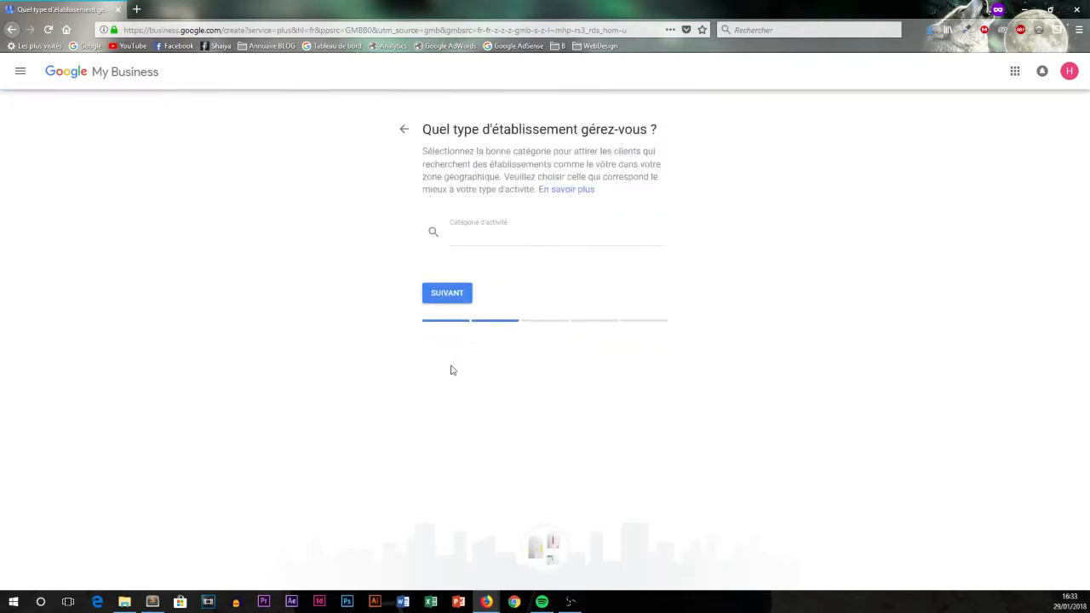
# Pick 'Consultant en marketing' from the 'consulting' suggestions as the category and continue.
pyautogui.moveTo(433, 129); pyautogui.dragTo(656, 133)
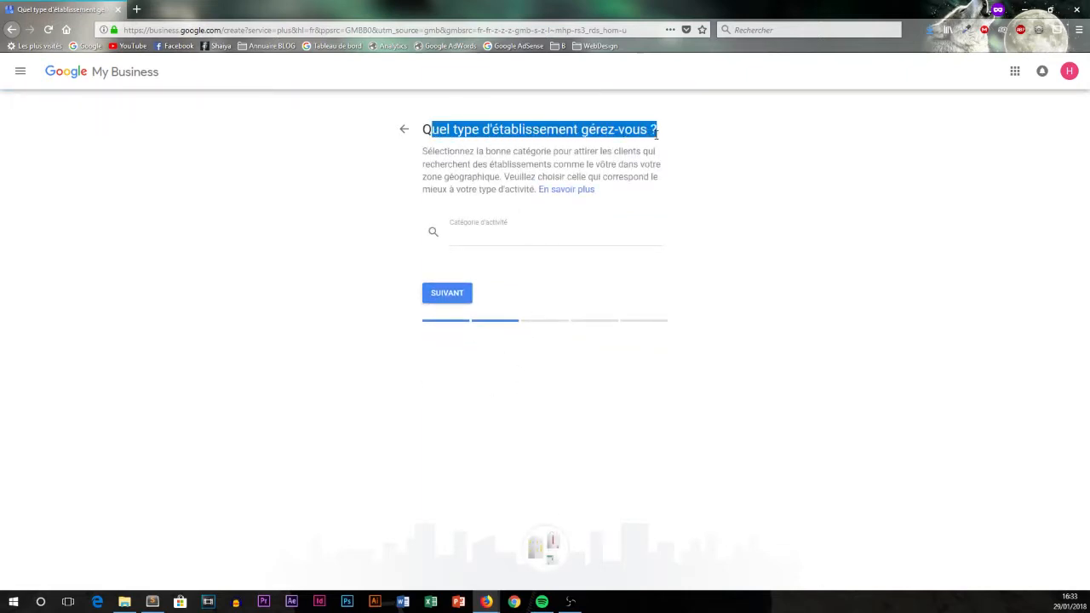
pyautogui.click(464, 237)
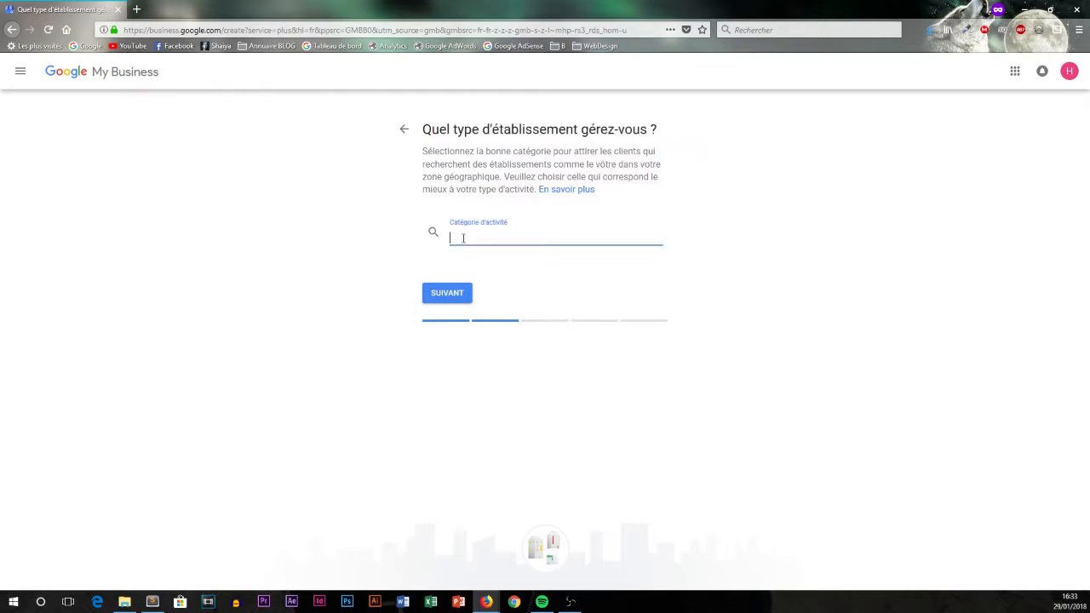
pyautogui.write('consulting')
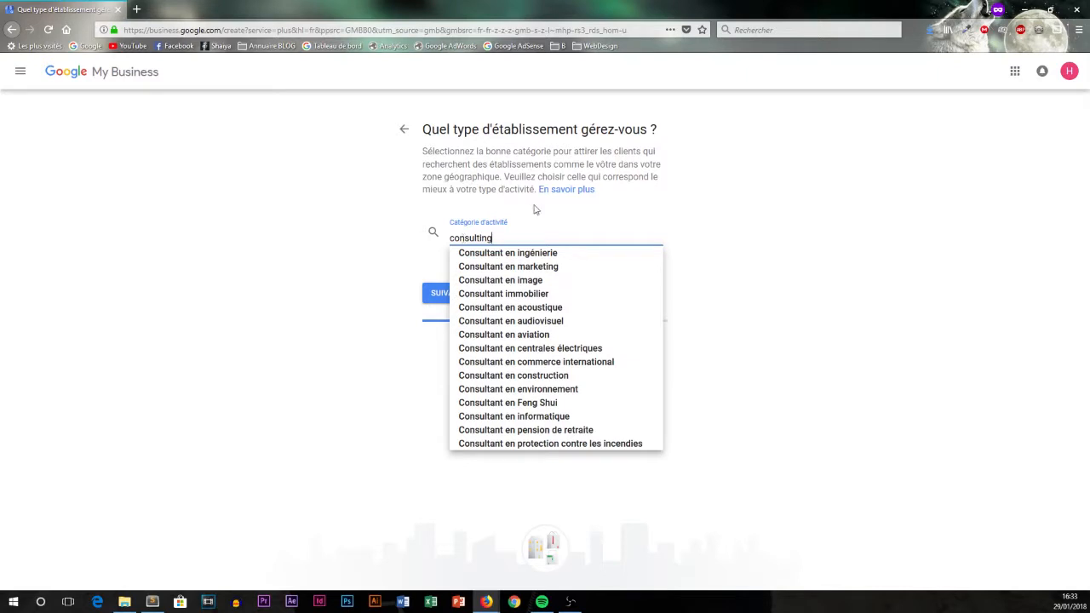
pyautogui.click(526, 267)
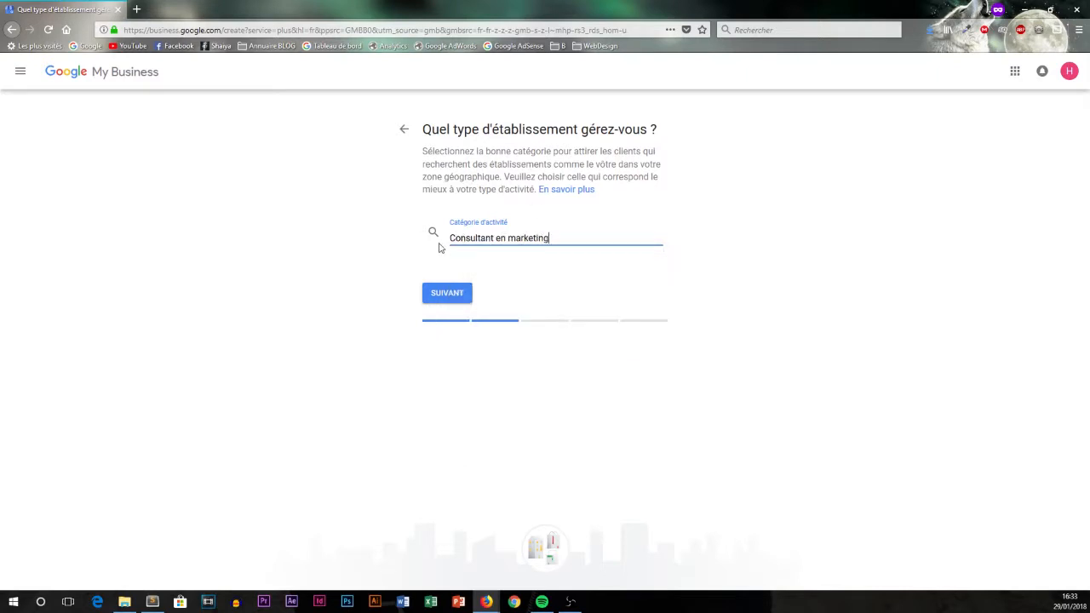
pyautogui.moveTo(552, 243); pyautogui.dragTo(402, 239)
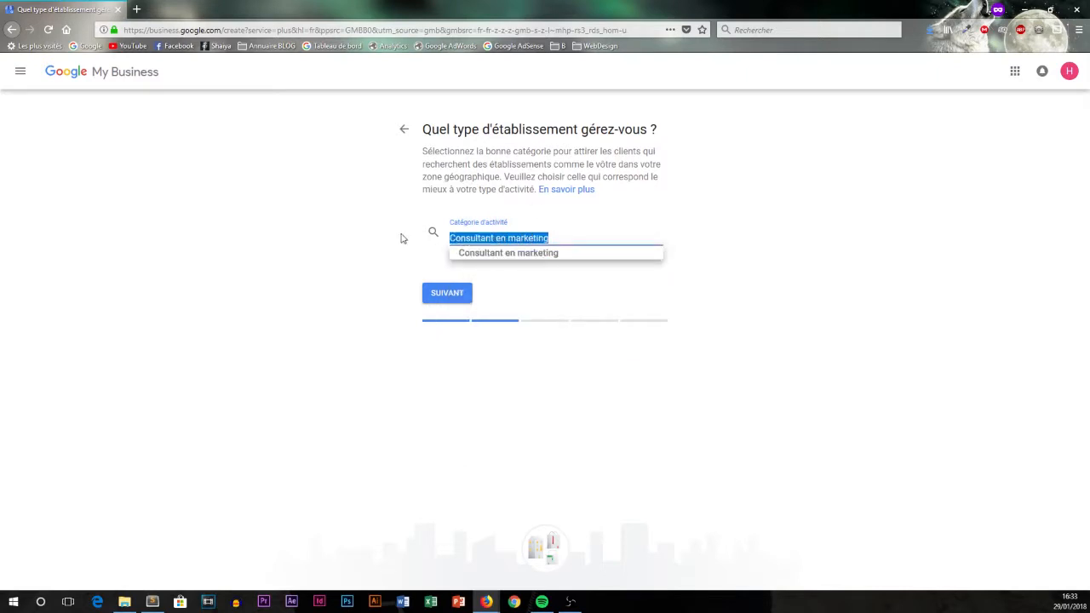
pyautogui.click(342, 238)
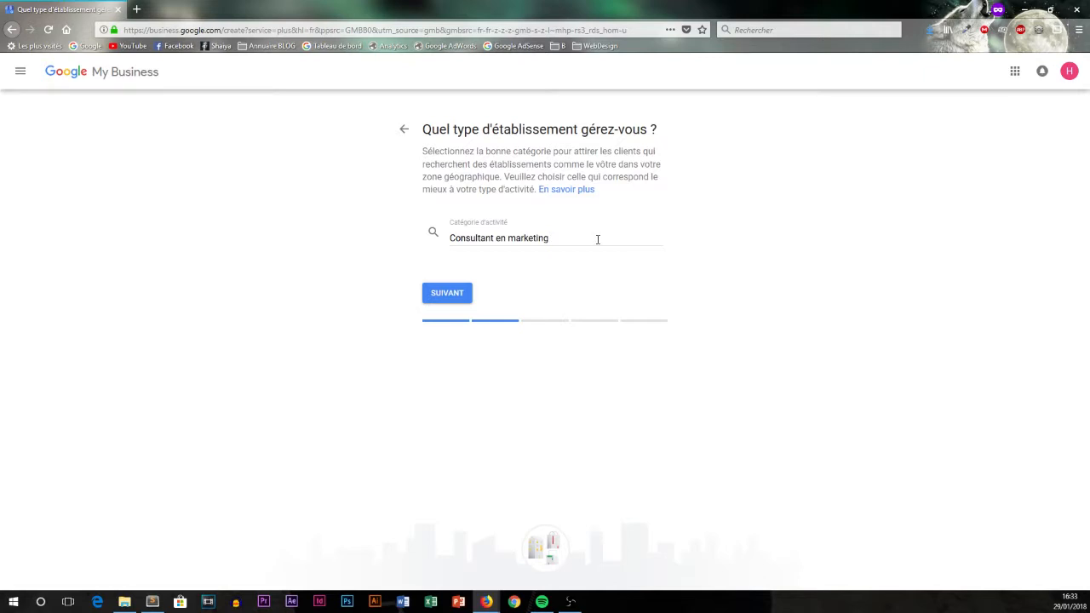
pyautogui.click(447, 293)
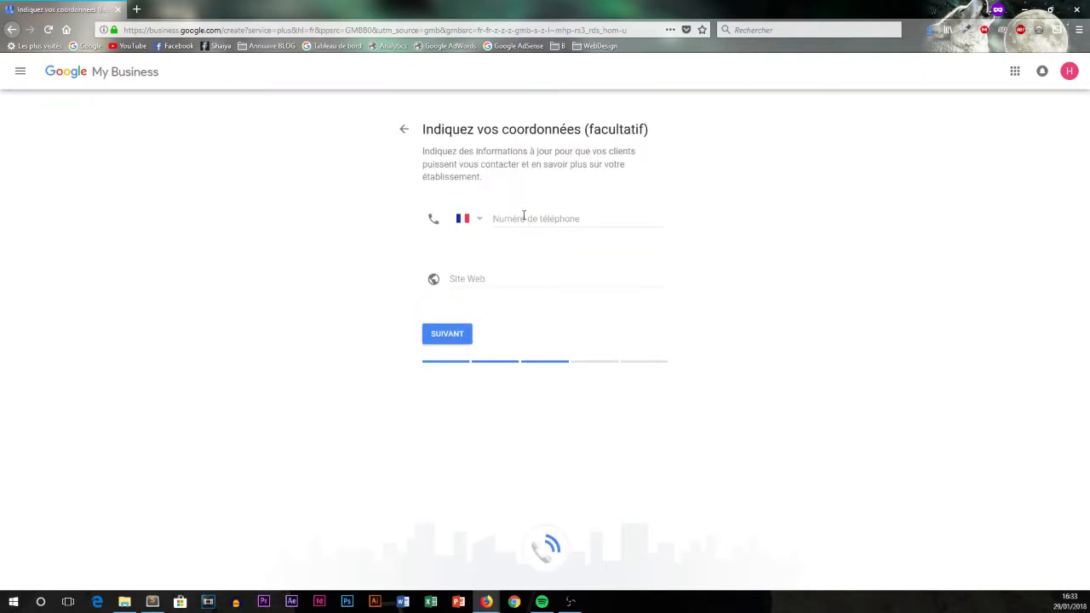
# Enter the business phone number.
pyautogui.click(523, 216)
pyautogui.click(500, 282)
pyautogui.click(533, 220)
pyautogui.write('0102030405')
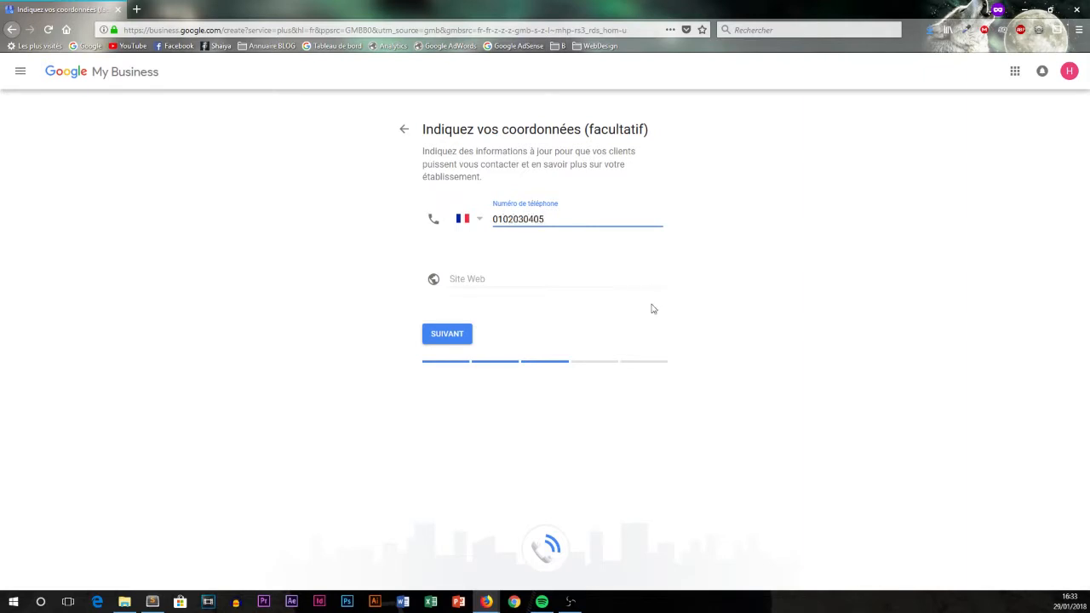
pyautogui.click(497, 275)
pyautogui.write('www.hackingsde')
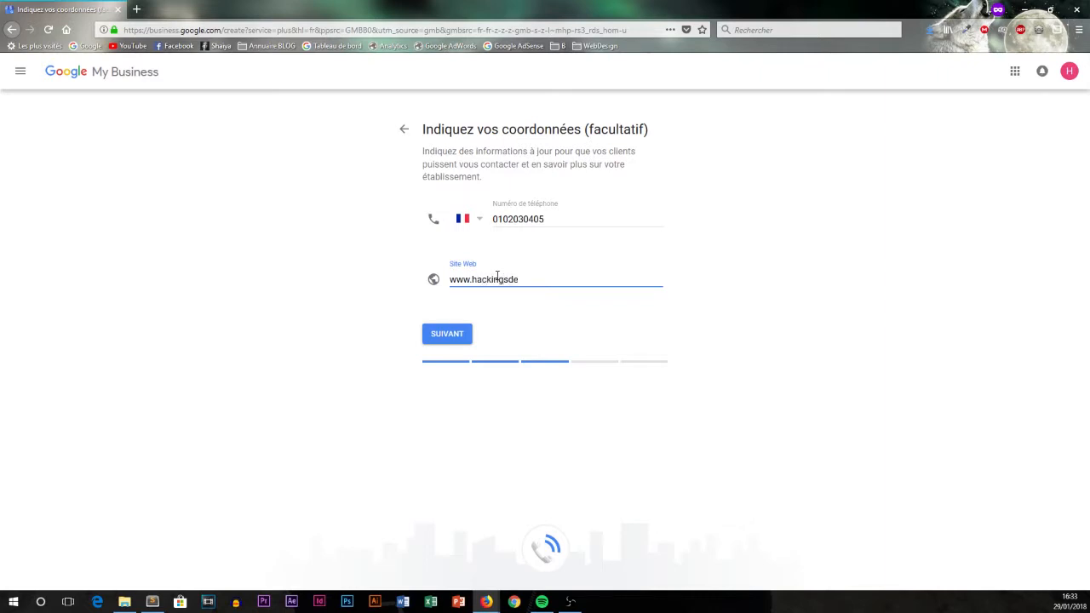
pyautogui.press('BackSpace')
pyautogui.press('BackSpace')
pyautogui.write('eo.com')
pyautogui.moveTo(569, 279); pyautogui.dragTo(441, 282)
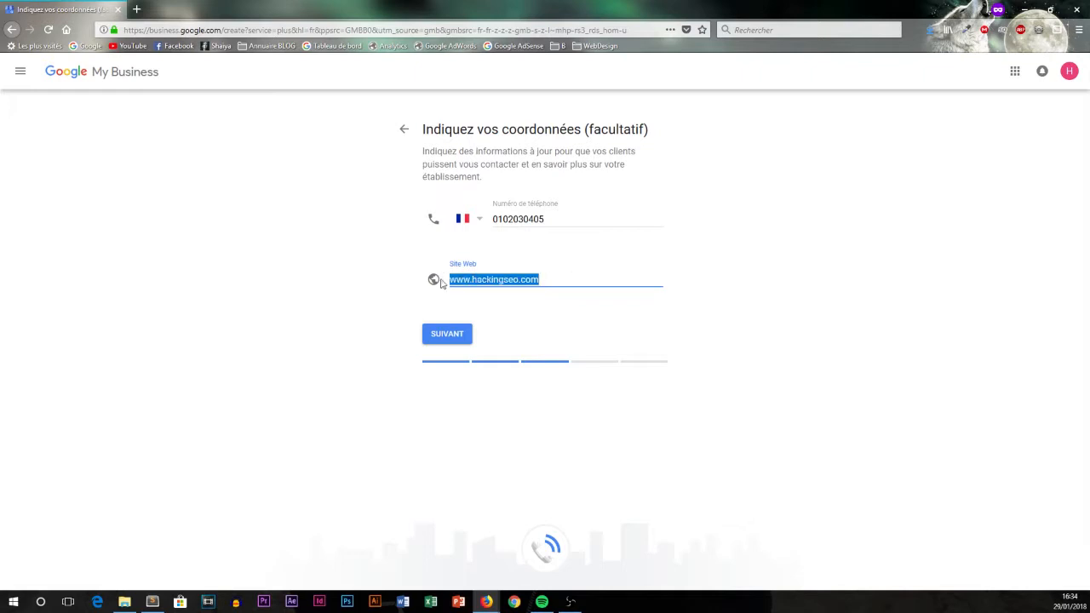
pyautogui.click(598, 276)
pyautogui.click(510, 306)
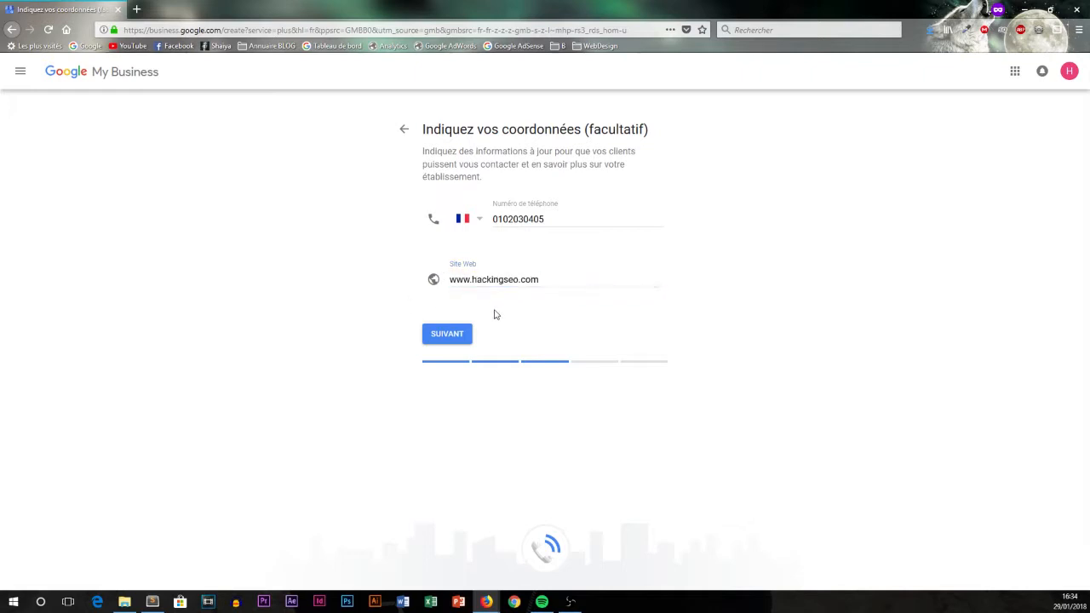
pyautogui.moveTo(536, 283); pyautogui.dragTo(414, 297)
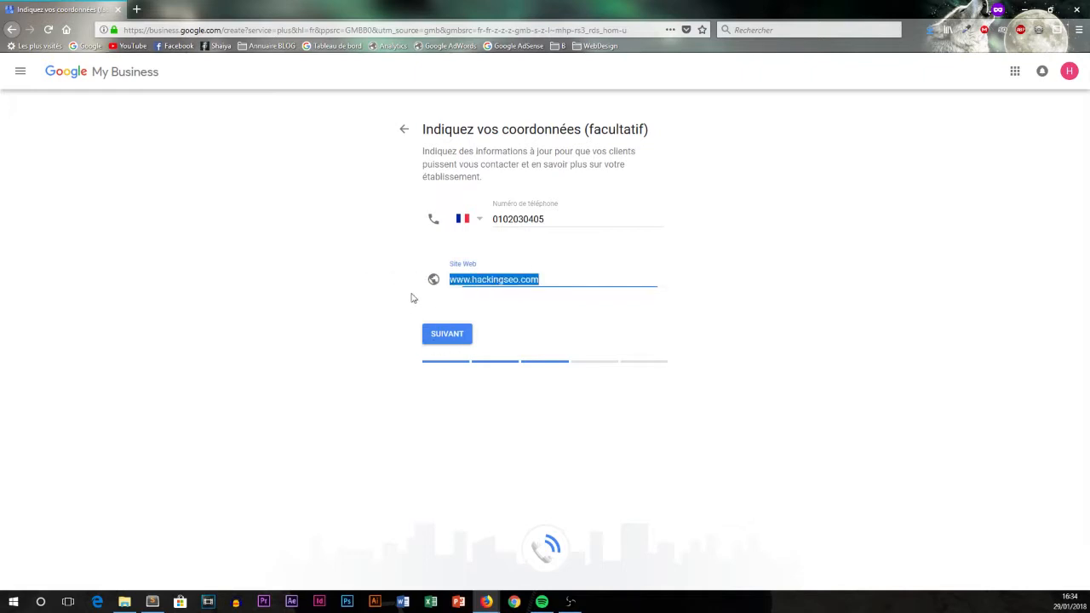
pyautogui.click(448, 342)
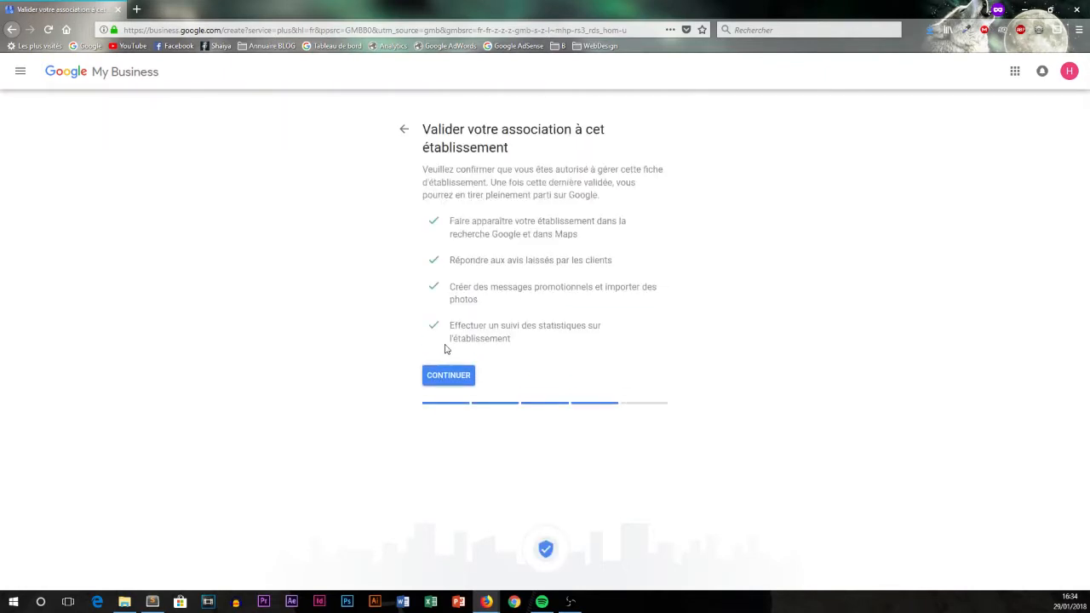
# Review the ownership validation benefits, then proceed to choosing a validation method.
pyautogui.moveTo(422, 129); pyautogui.dragTo(610, 148)
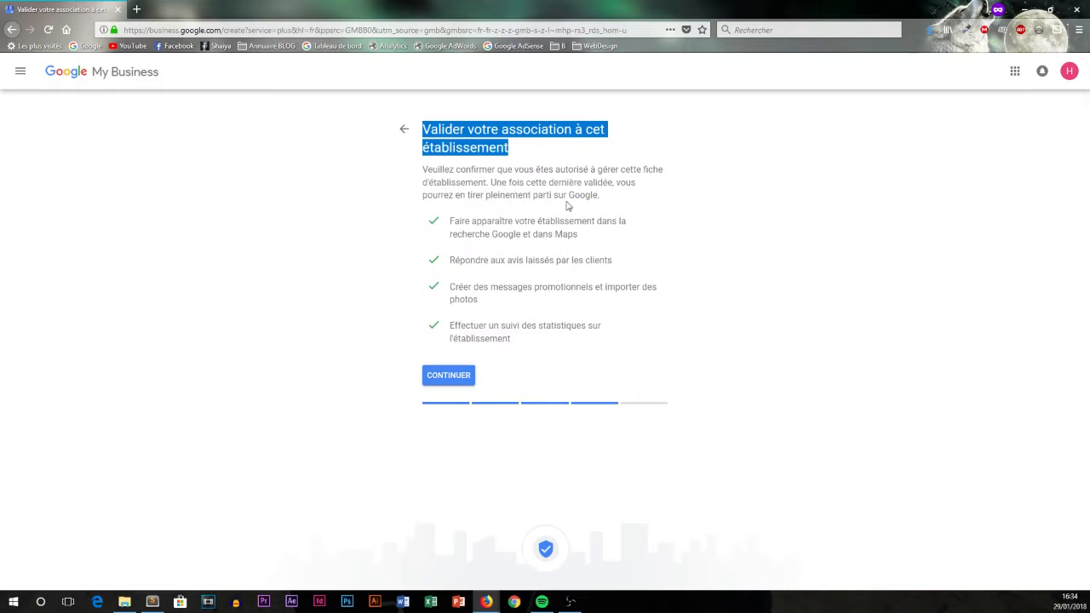
pyautogui.moveTo(453, 219); pyautogui.dragTo(610, 323)
pyautogui.click(621, 329)
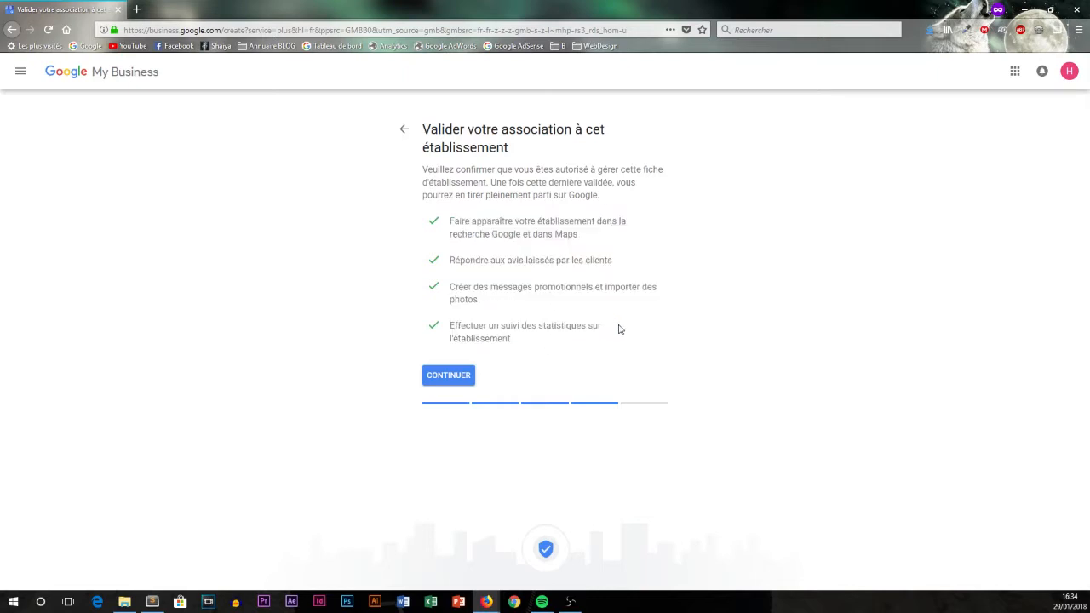
pyautogui.click(472, 385)
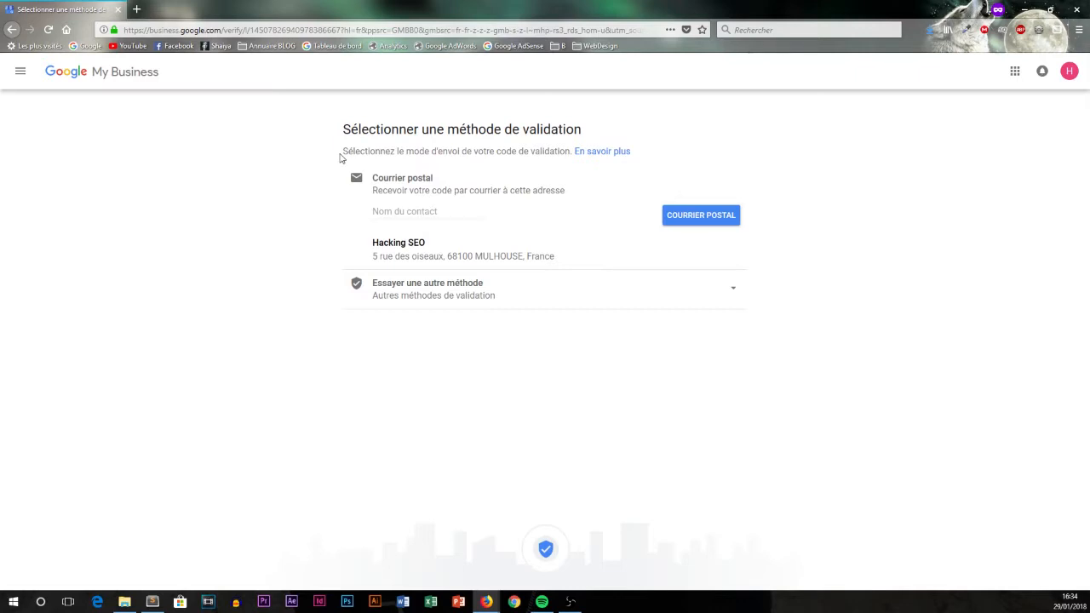
# Leave the postal contact name blank and choose 'Plus tard' to skip validation for now.
pyautogui.click(407, 212)
pyautogui.write('Hacking SEO')
pyautogui.click(707, 298)
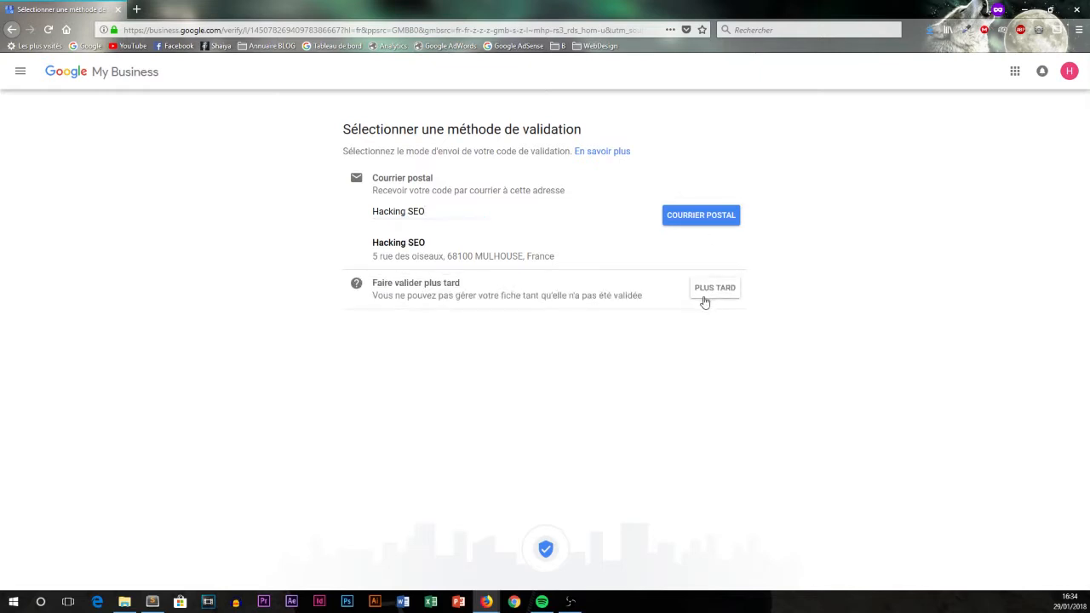
pyautogui.moveTo(388, 295); pyautogui.dragTo(660, 304)
pyautogui.click(664, 306)
pyautogui.moveTo(460, 211); pyautogui.dragTo(215, 209)
pyautogui.press('BackSpace')
pyautogui.click(715, 288)
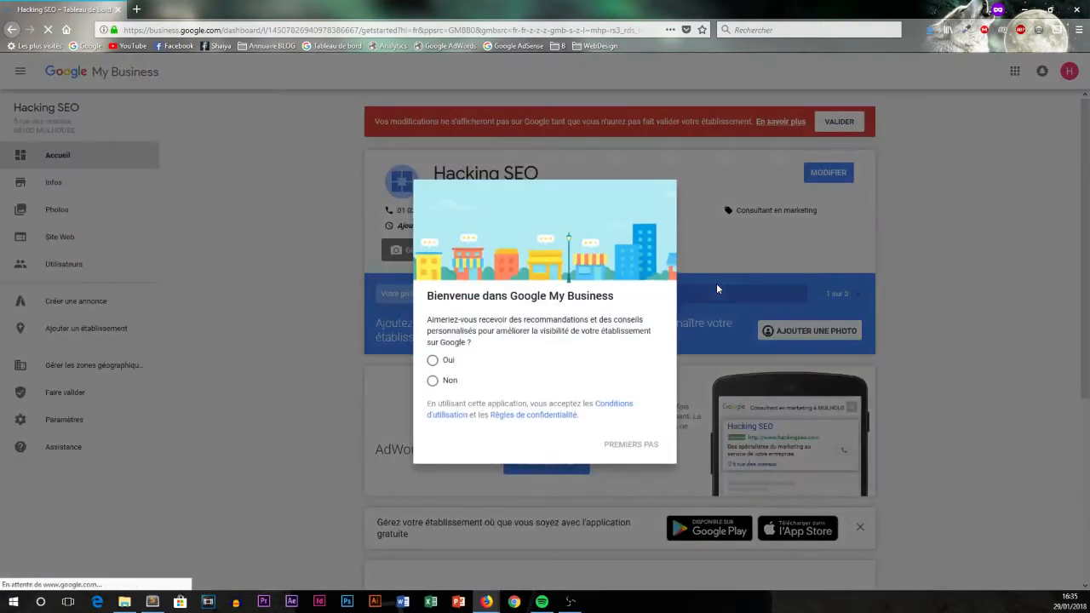
# Answer Non to personalised recommendations, dismiss the welcome, and open 'Ajouter les horaires d'ouverture'.
pyautogui.click(433, 381)
pyautogui.click(631, 445)
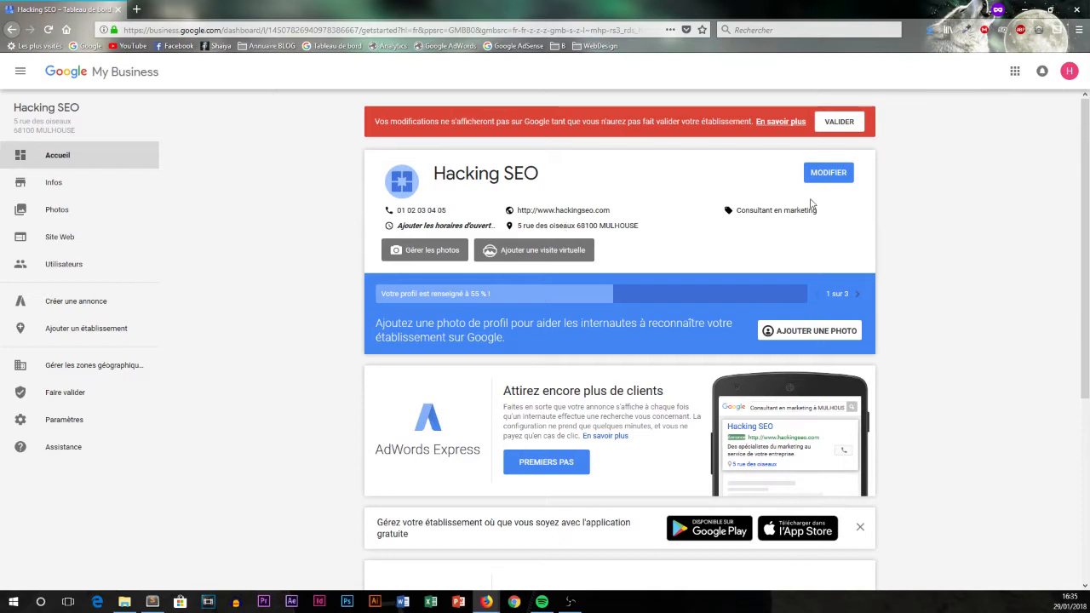
pyautogui.click(444, 226)
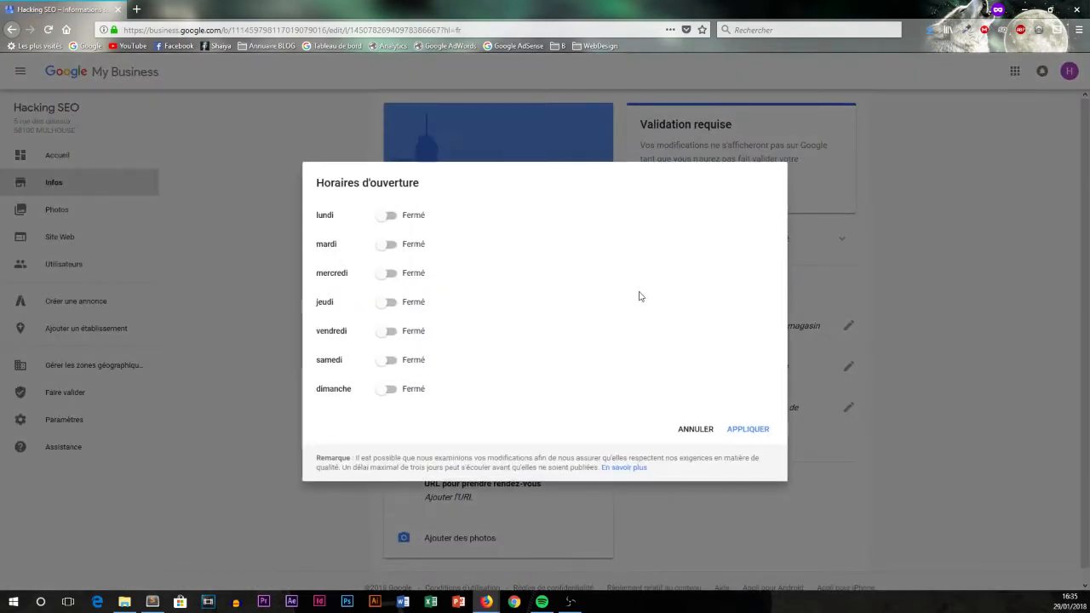
# Try Monday's opening times, cancel without saving the hours, and go to Photos.
pyautogui.click(390, 213)
pyautogui.click(470, 218)
pyautogui.click(551, 218)
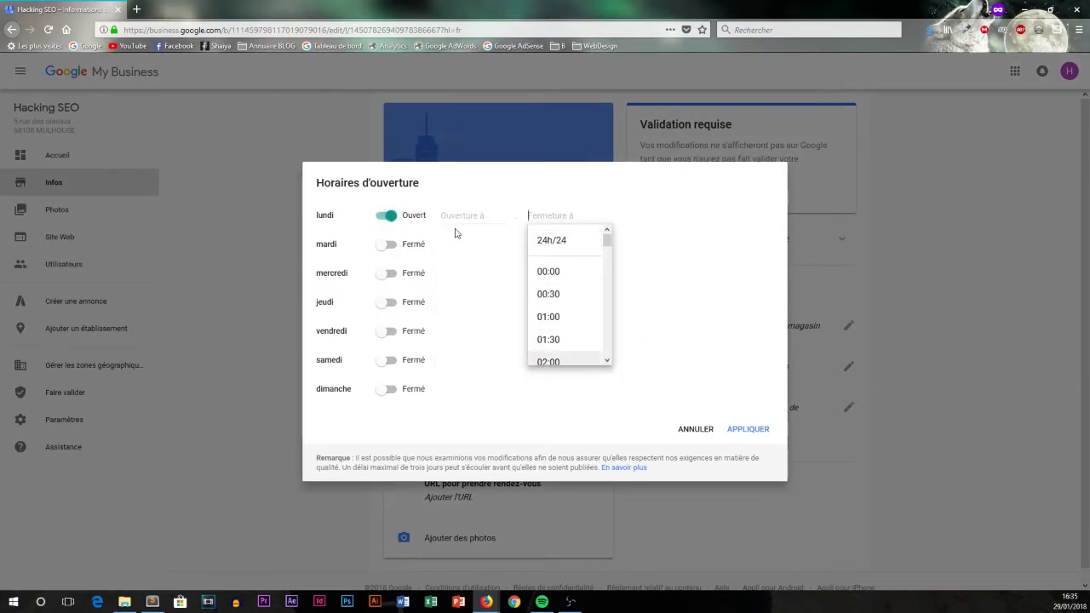
pyautogui.click(695, 431)
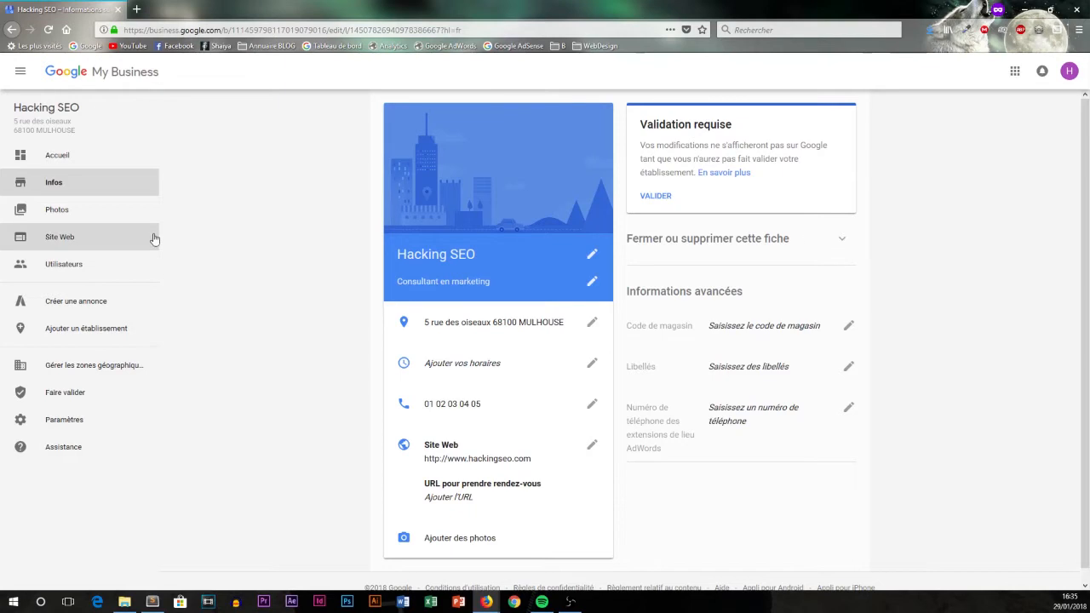
pyautogui.click(91, 213)
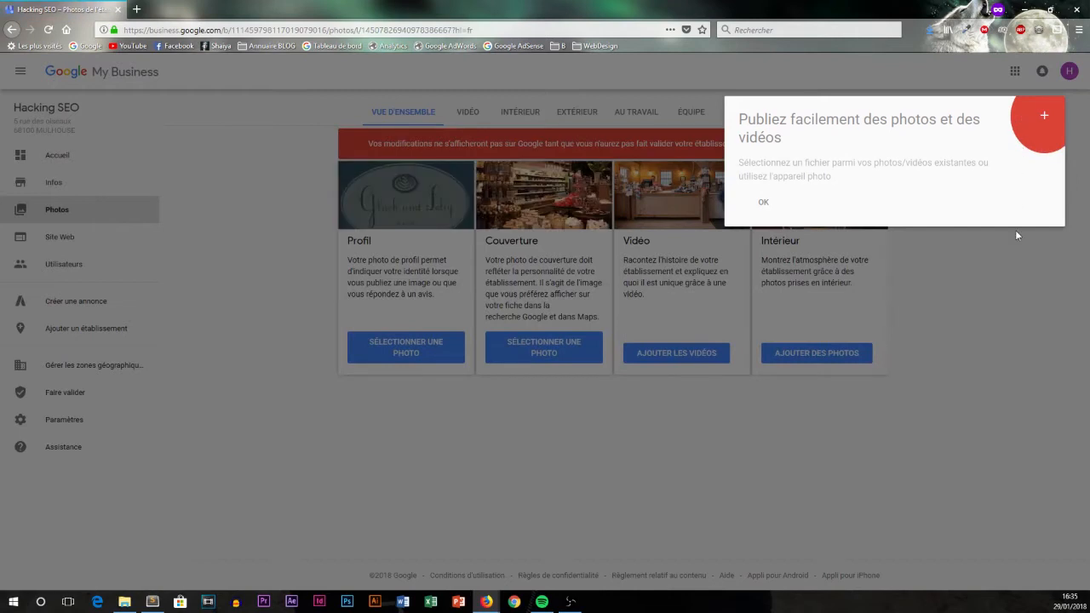
# Dismiss the photo publishing tip and point out the unvalidated-changes warning.
pyautogui.click(1016, 232)
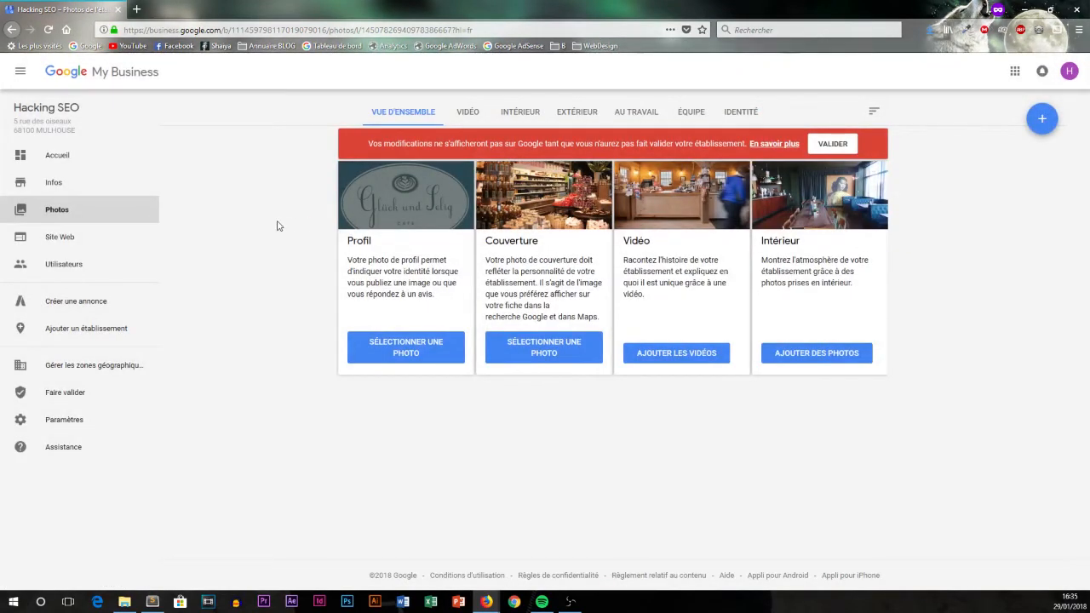
pyautogui.moveTo(361, 143); pyautogui.dragTo(812, 146)
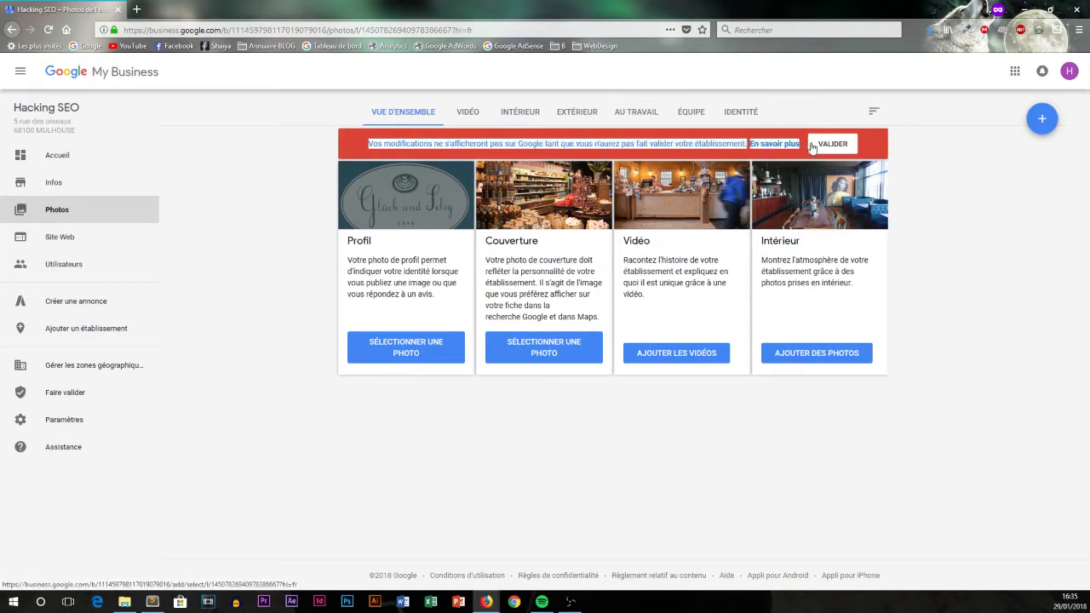
pyautogui.click(1026, 192)
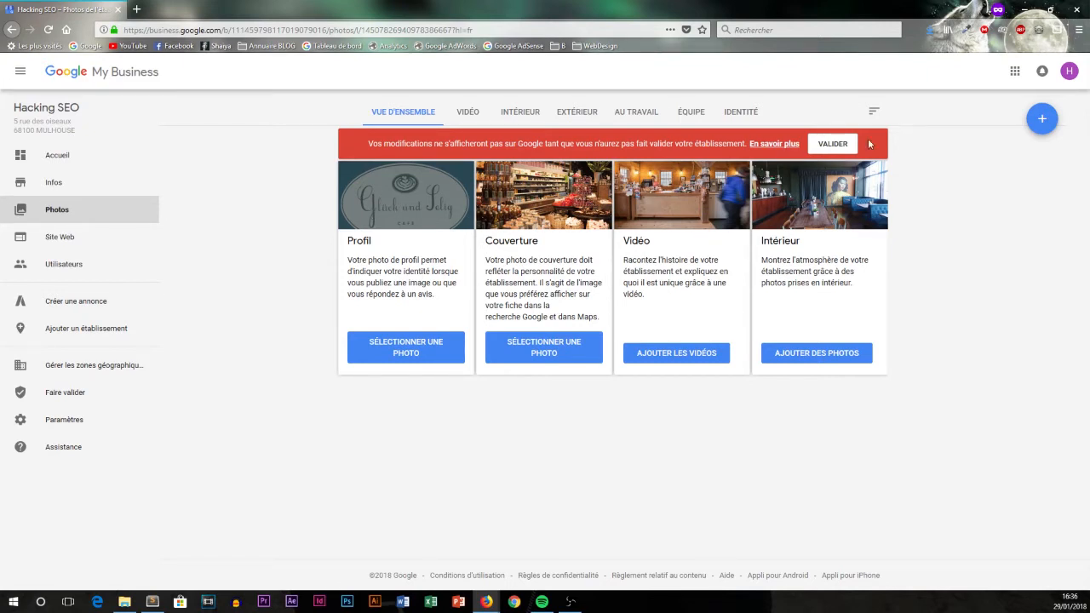
# View the empty VIDÉO, INTÉRIEUR and EXTÉRIEUR categories, then return to the Accueil dashboard.
pyautogui.click(469, 124)
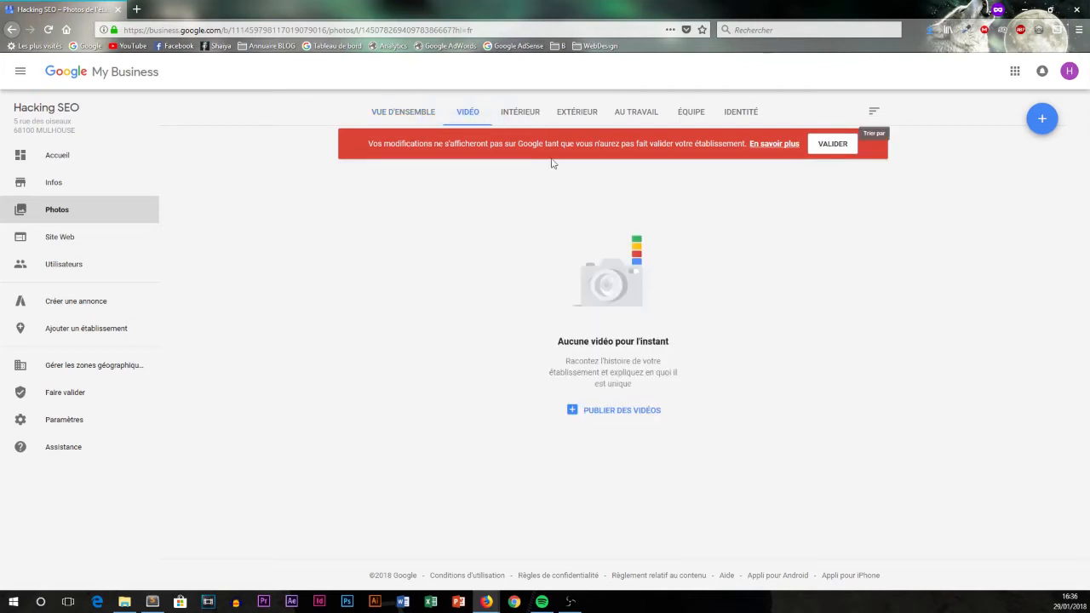
pyautogui.click(516, 113)
pyautogui.click(569, 119)
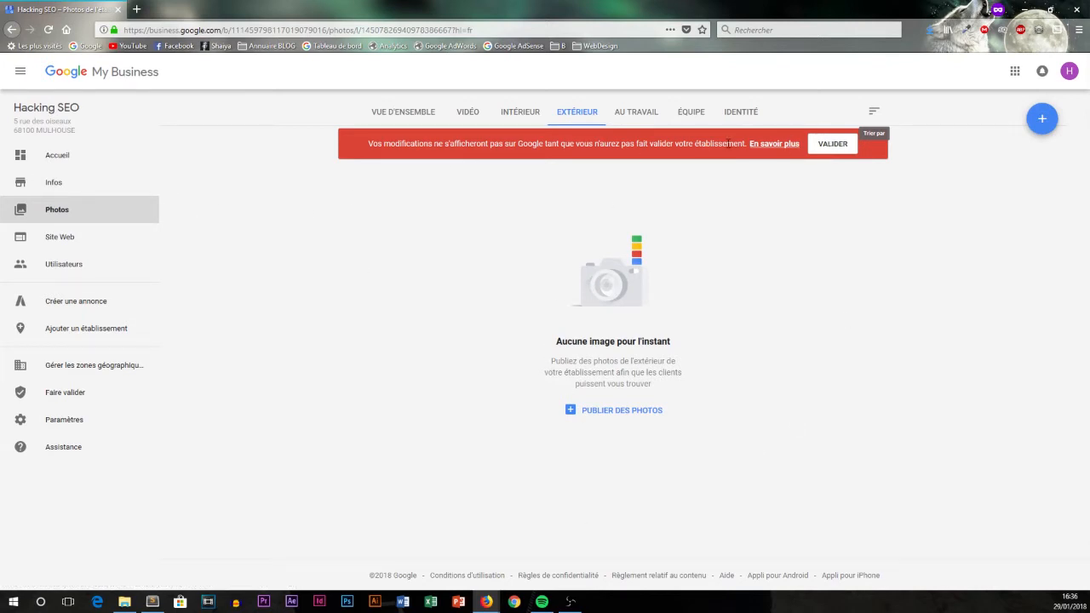
pyautogui.click(117, 154)
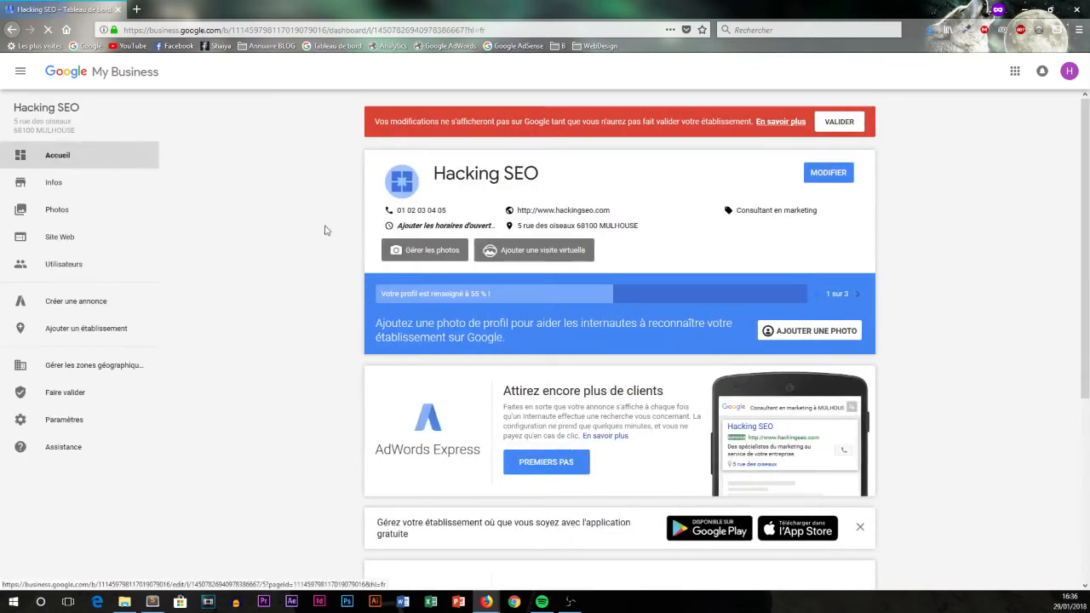